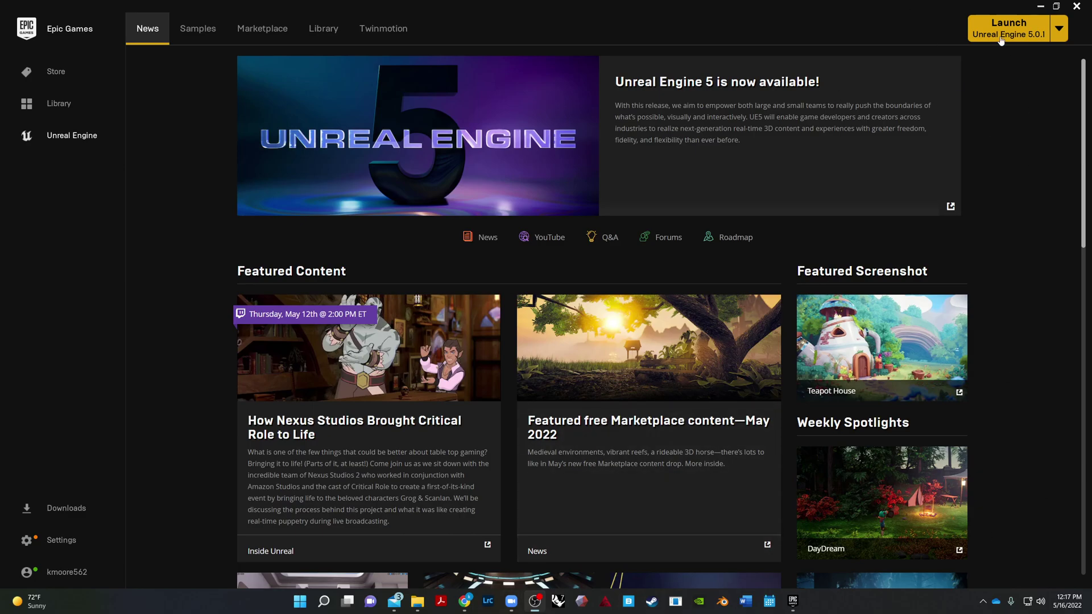
Step: Launch Unreal Engine 5.0.1 and pick the Games > First Person template
left_click(1024, 36)
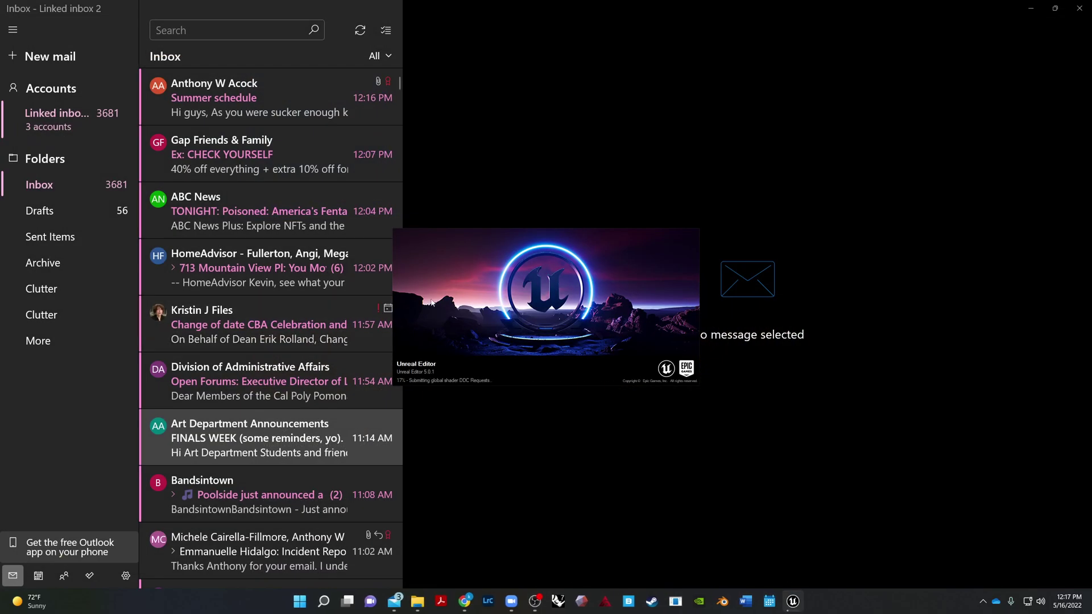
left_click(1030, 8)
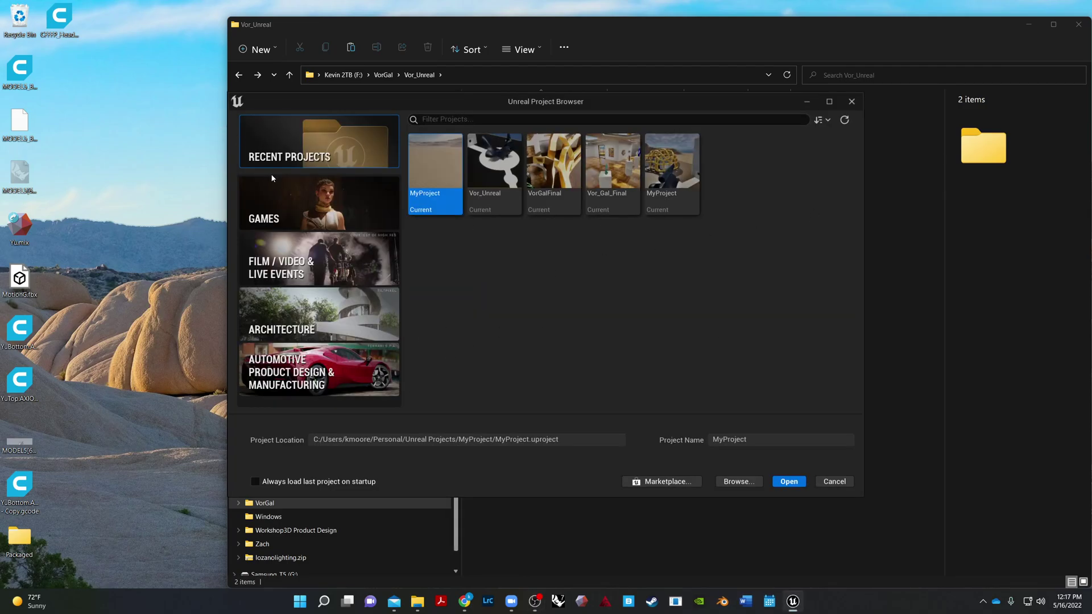
left_click(272, 179)
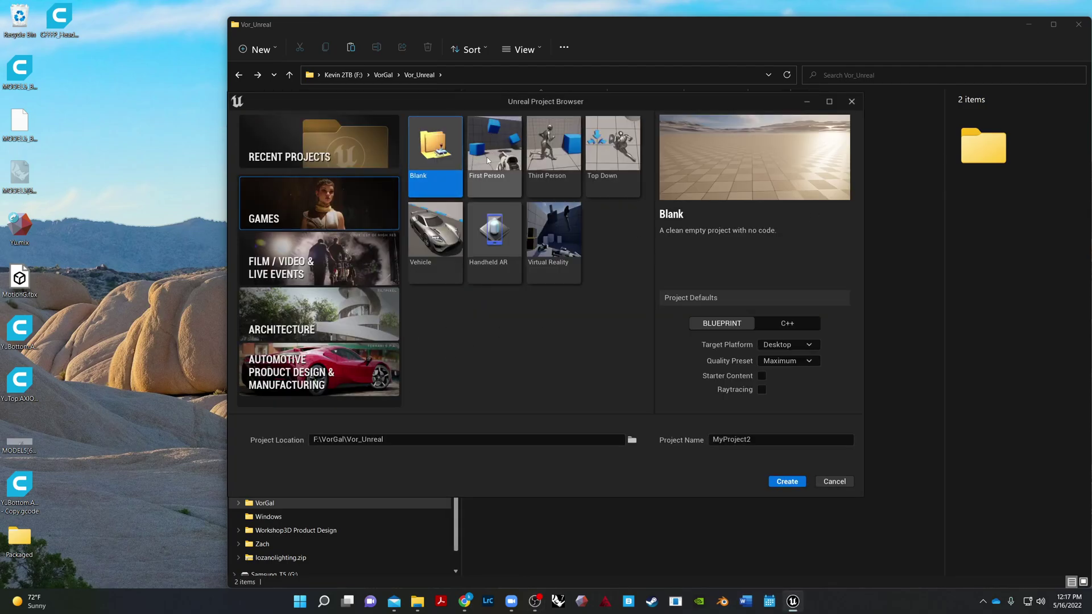
left_click(487, 157)
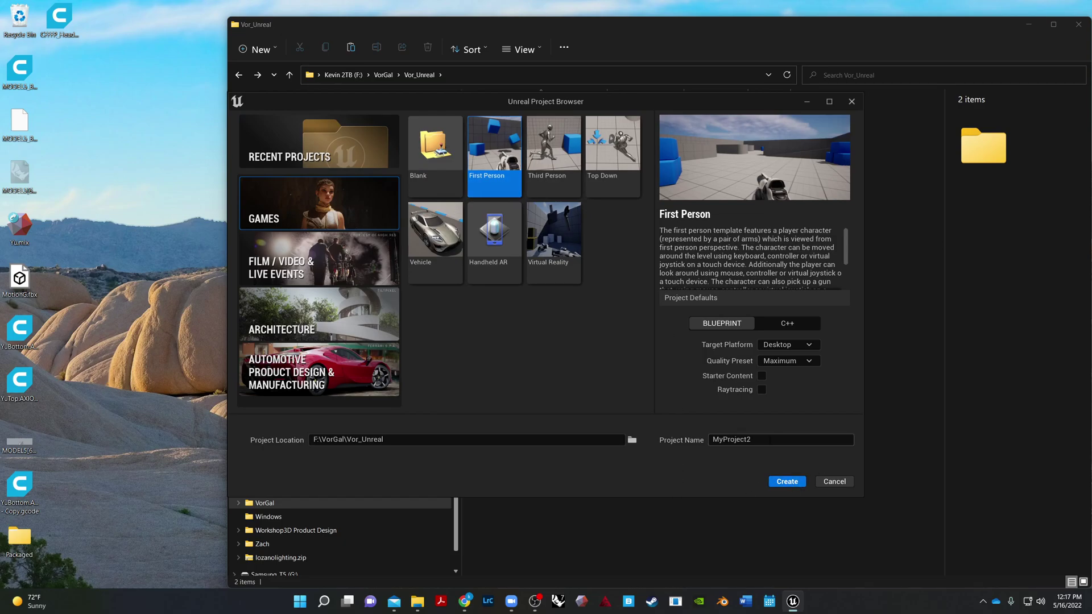
Step: Name the new project VorGal_Final and create it
left_click(766, 443)
key("Return")
double_click(761, 439)
type("VorGal_Final")
left_click(786, 482)
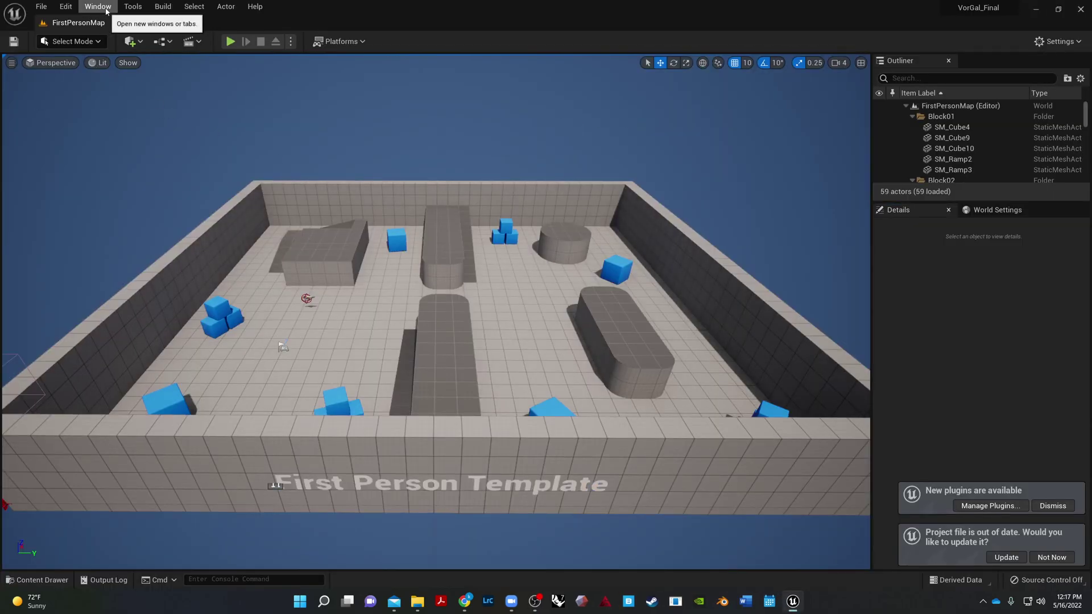
Step: Enable the Sun Position Calculator plugin, update the project file and restart the editor
left_click(66, 7)
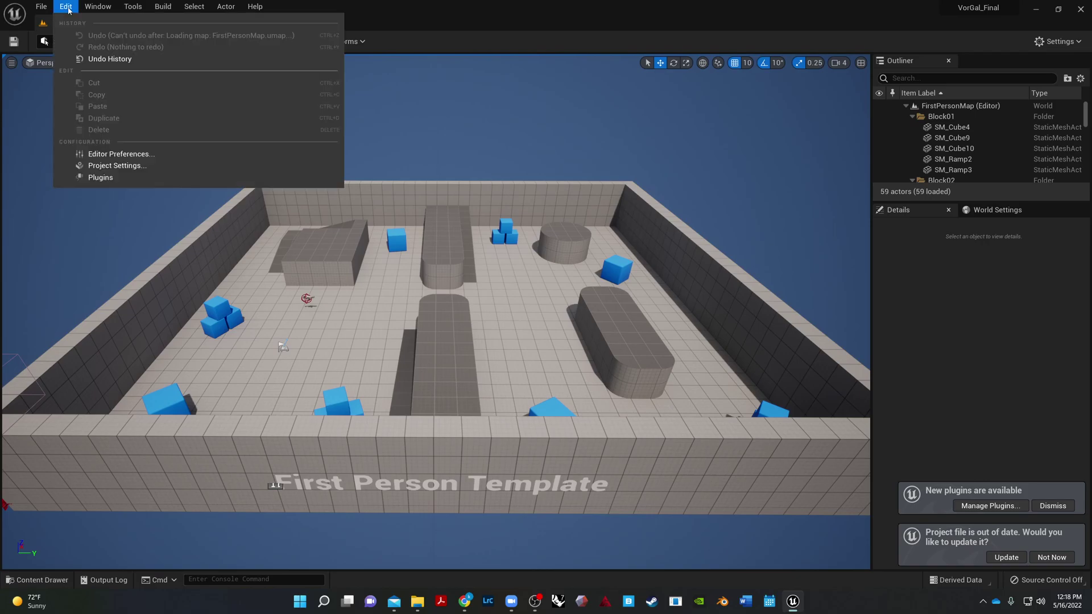
left_click(116, 177)
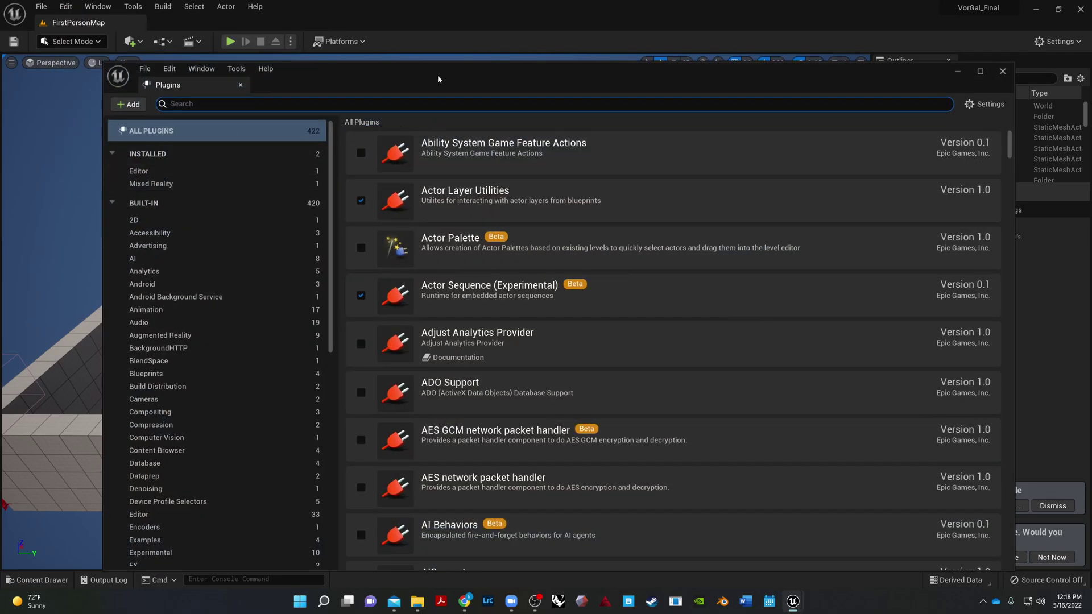
type("sun")
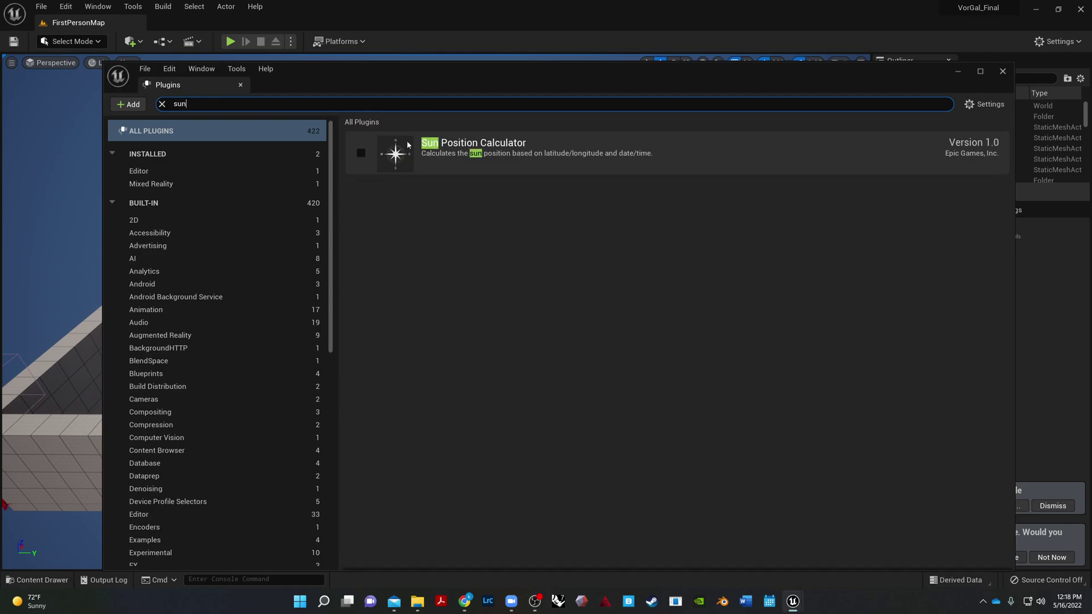
left_click(360, 152)
left_click(999, 555)
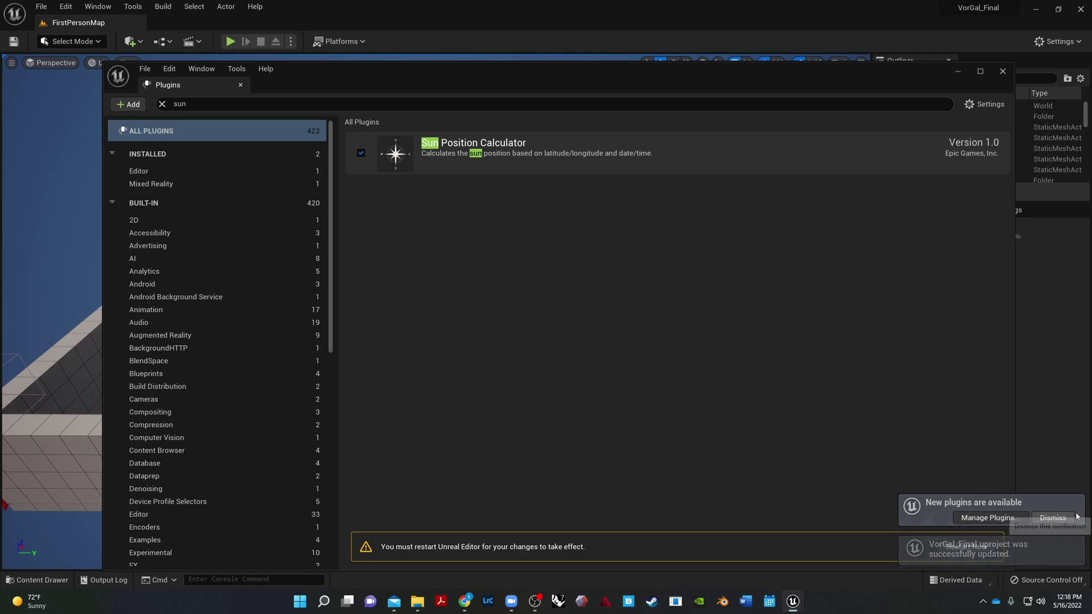
left_click(1053, 517)
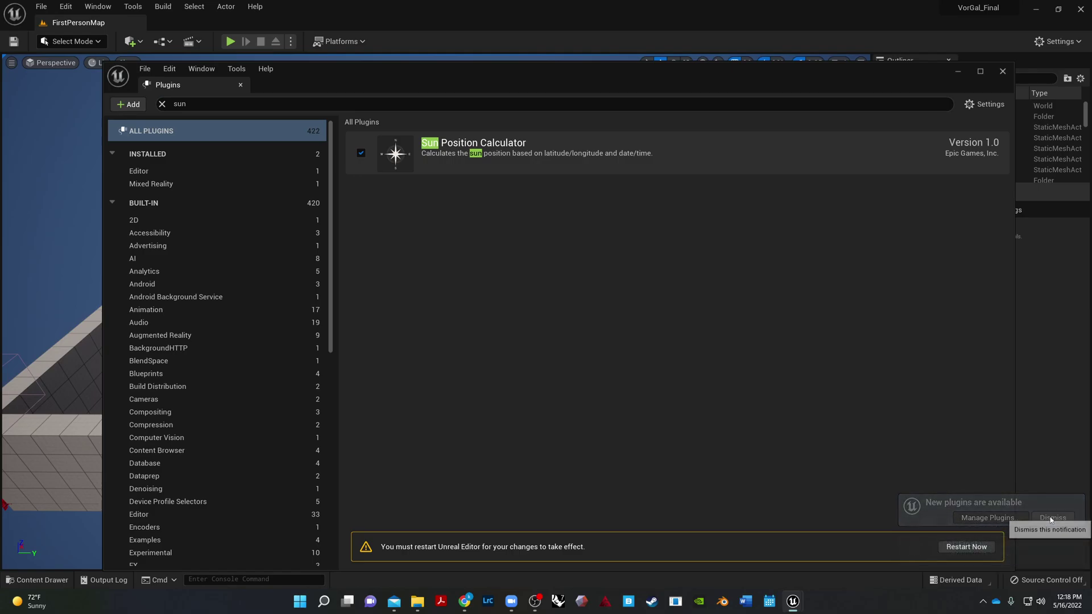
left_click(975, 549)
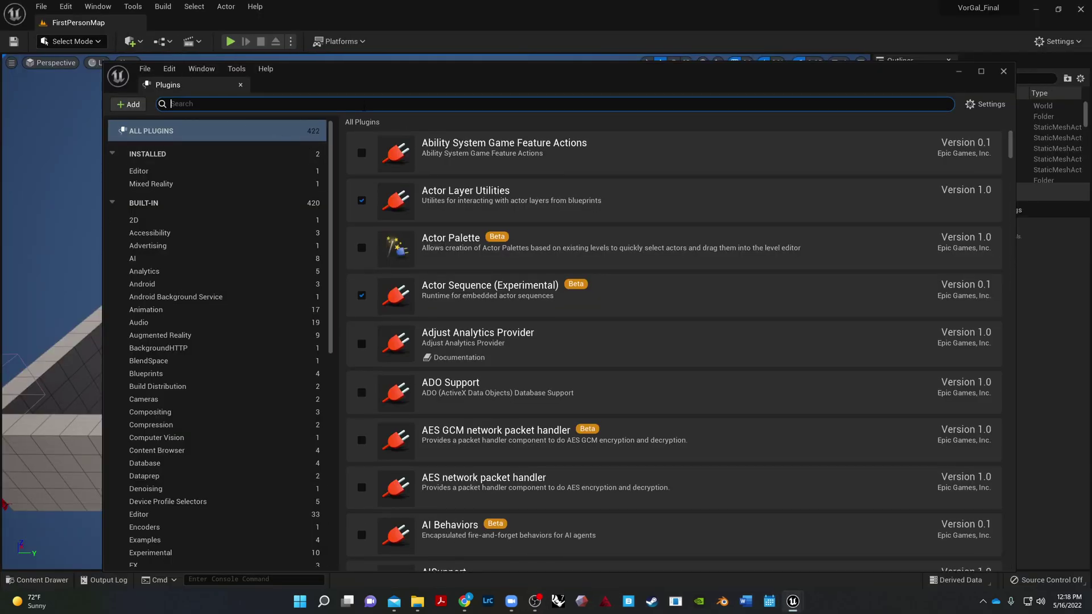
Step: Re-enable Sun Position Calculator, restart again, then search 'sun' in Plugins once more
type("sun")
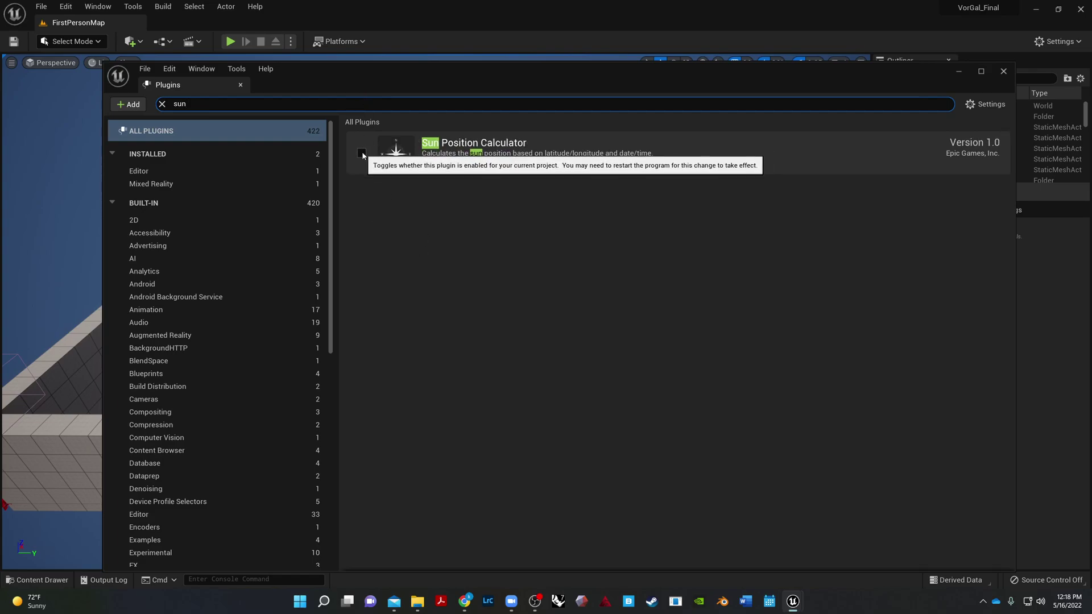
left_click(362, 153)
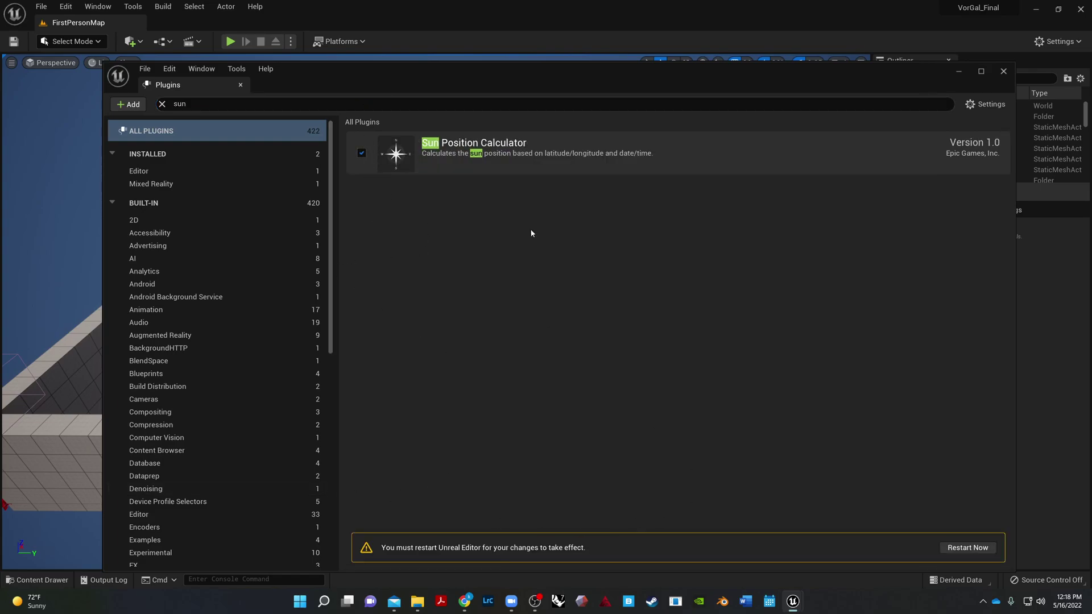
left_click(960, 548)
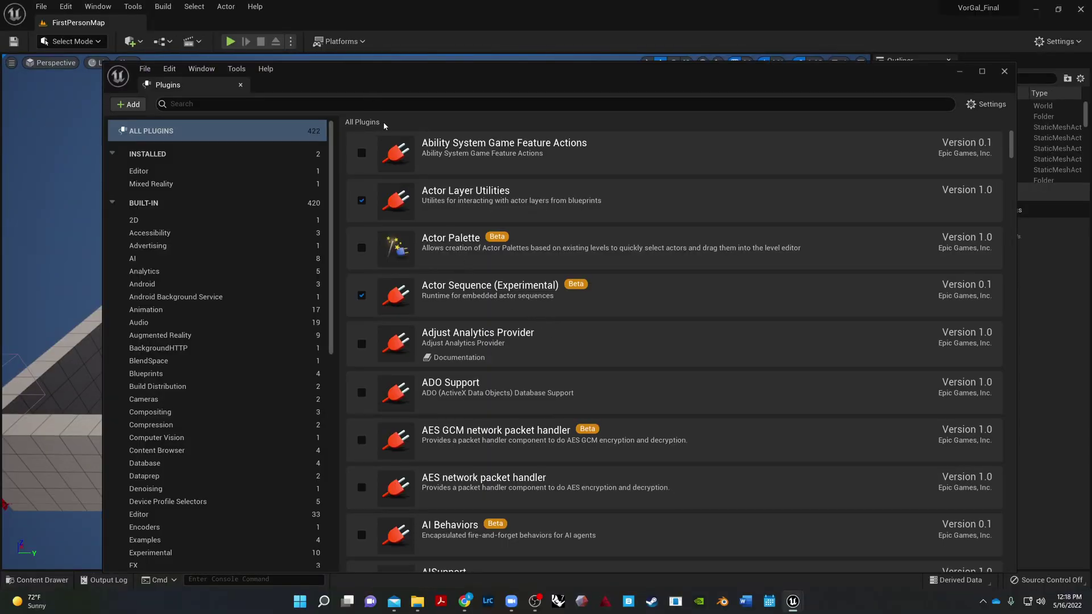
left_click(402, 102)
type("sun")
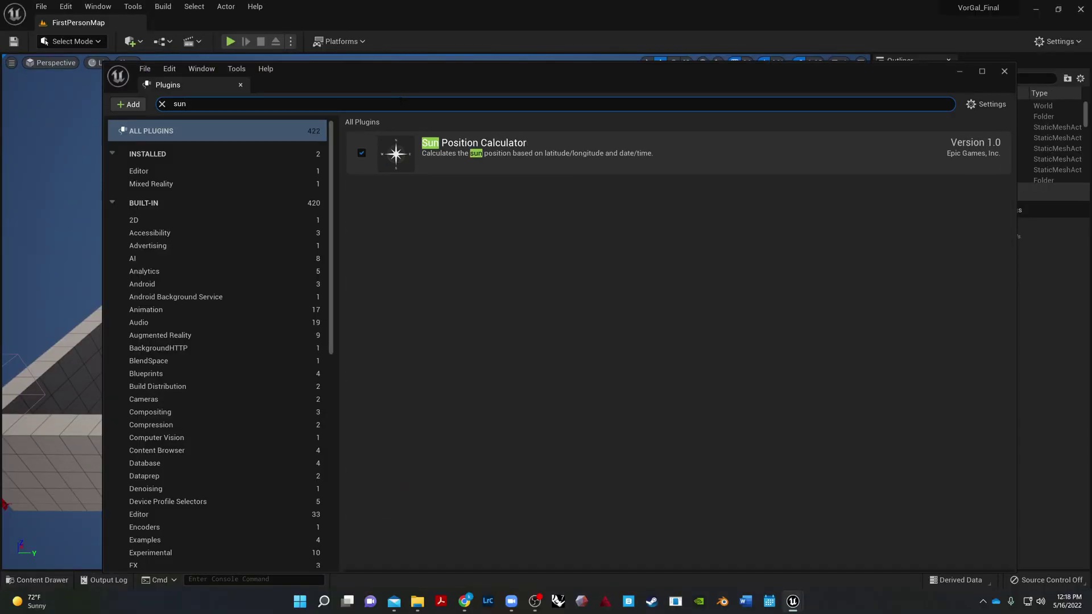
Step: Filter the Outliner by 'static' and delete all static mesh actors
left_click(240, 84)
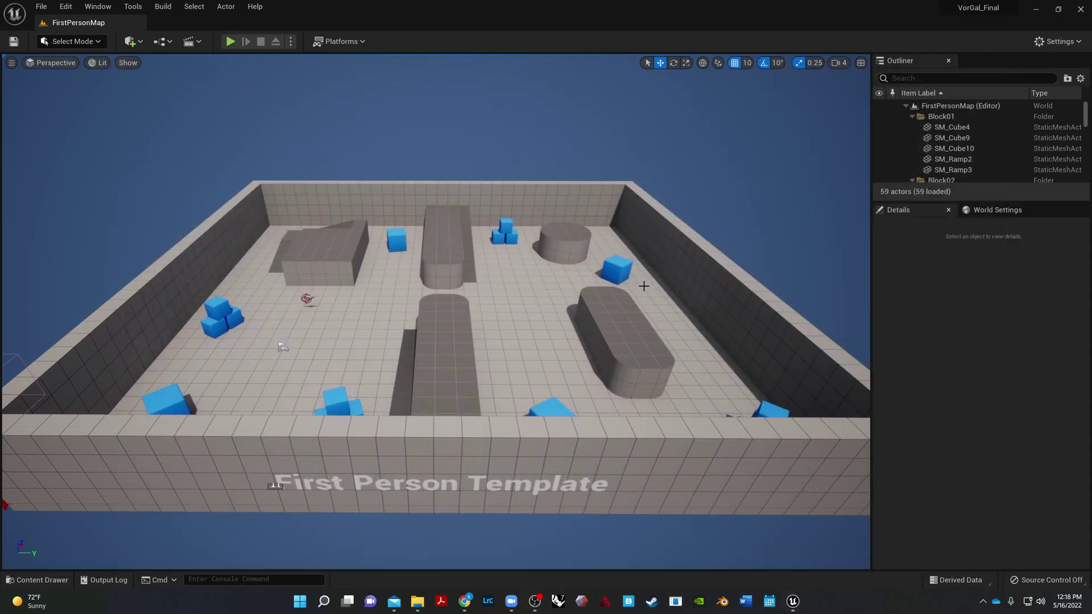
left_click(967, 77)
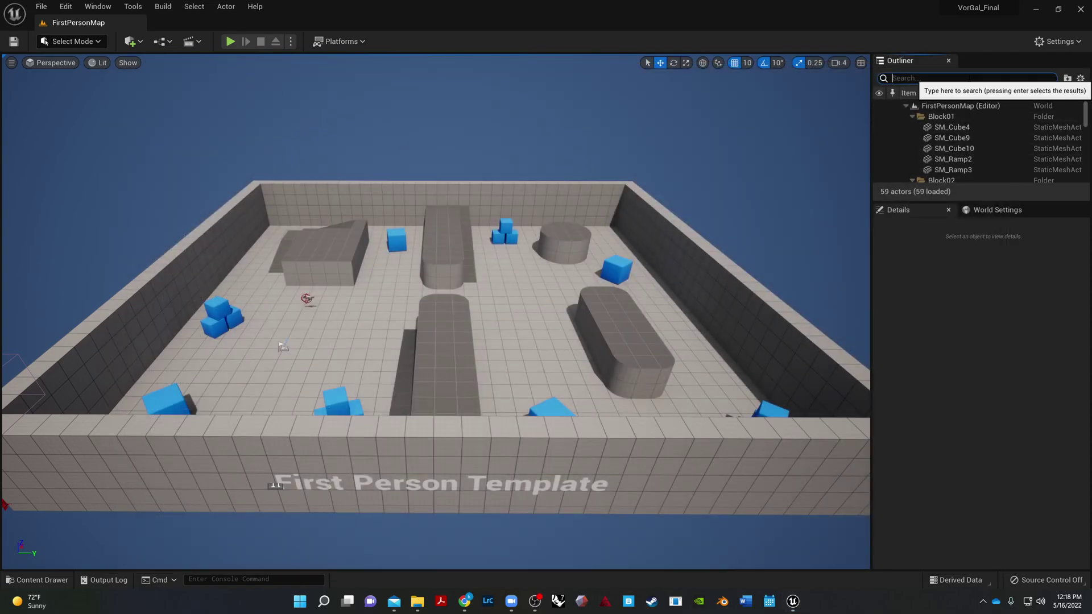
type("sta")
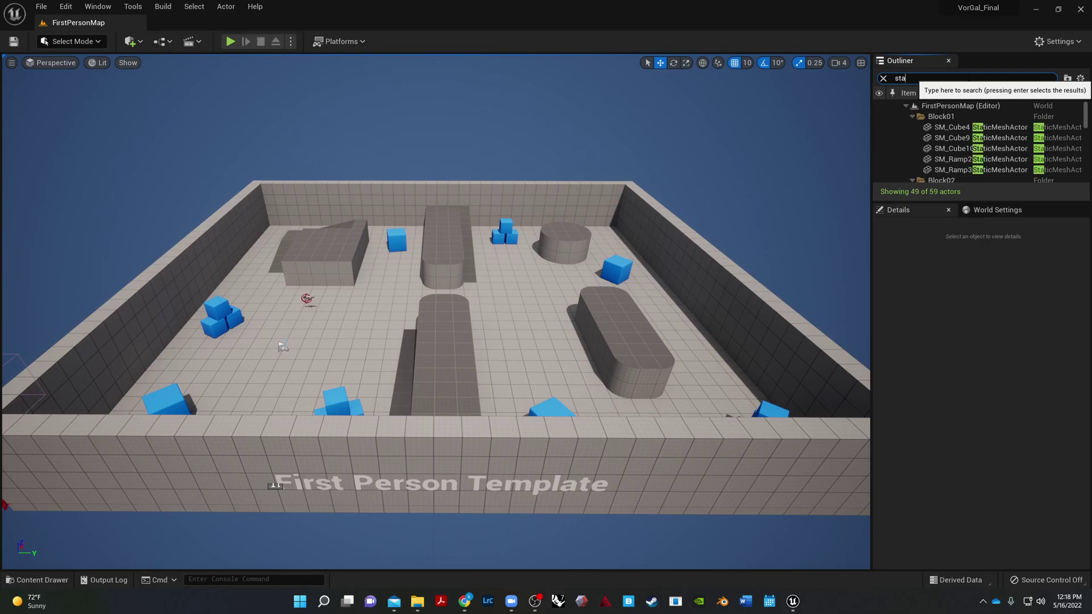
type("tic")
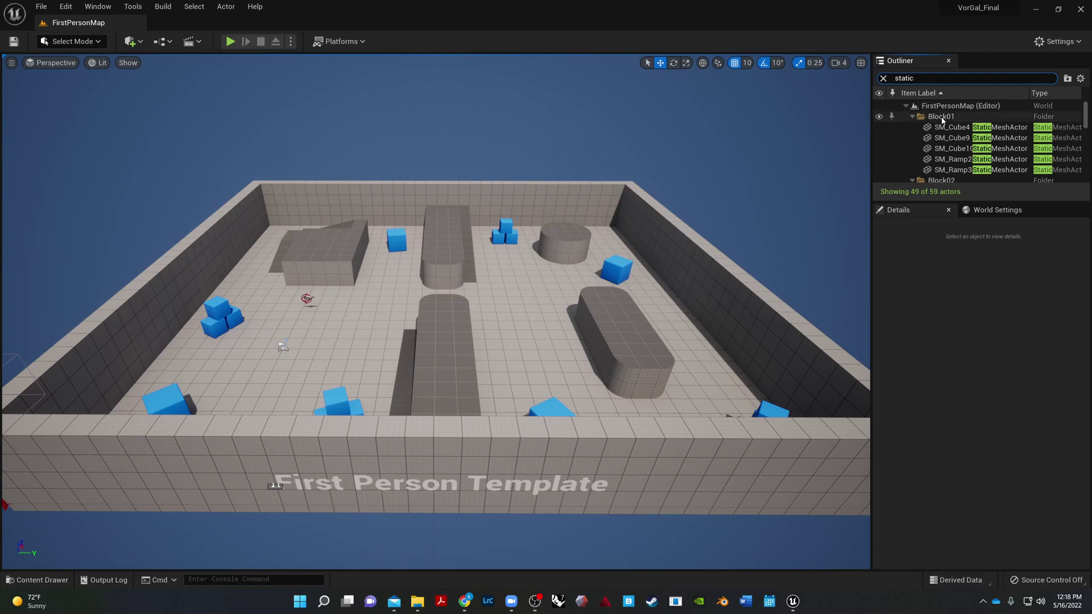
scroll(978, 148, "down", 5)
scroll(990, 165, "down", 6)
key("ctrl+a")
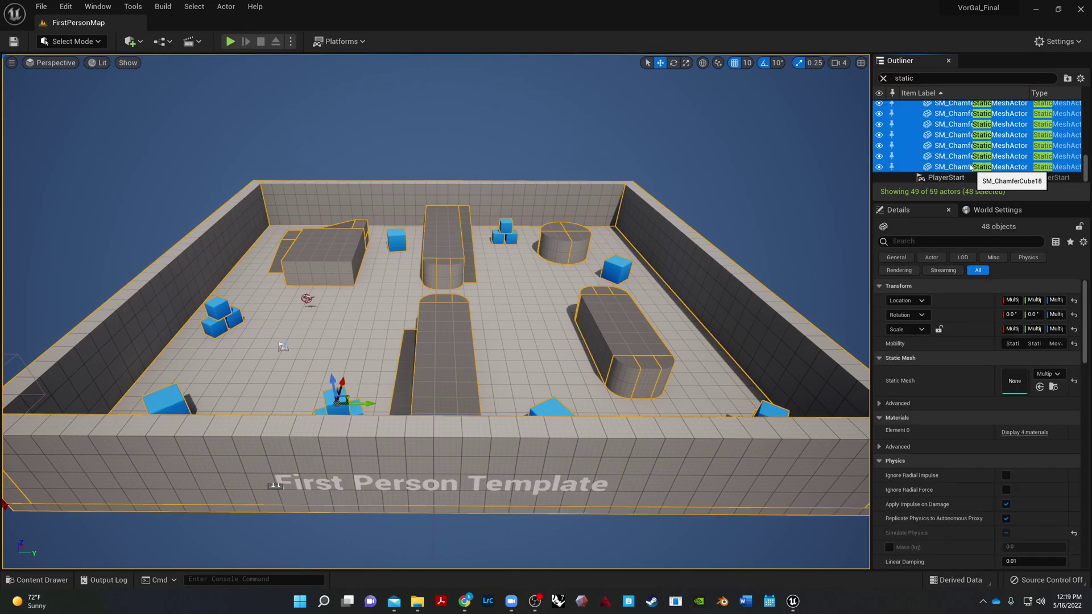
key("Delete")
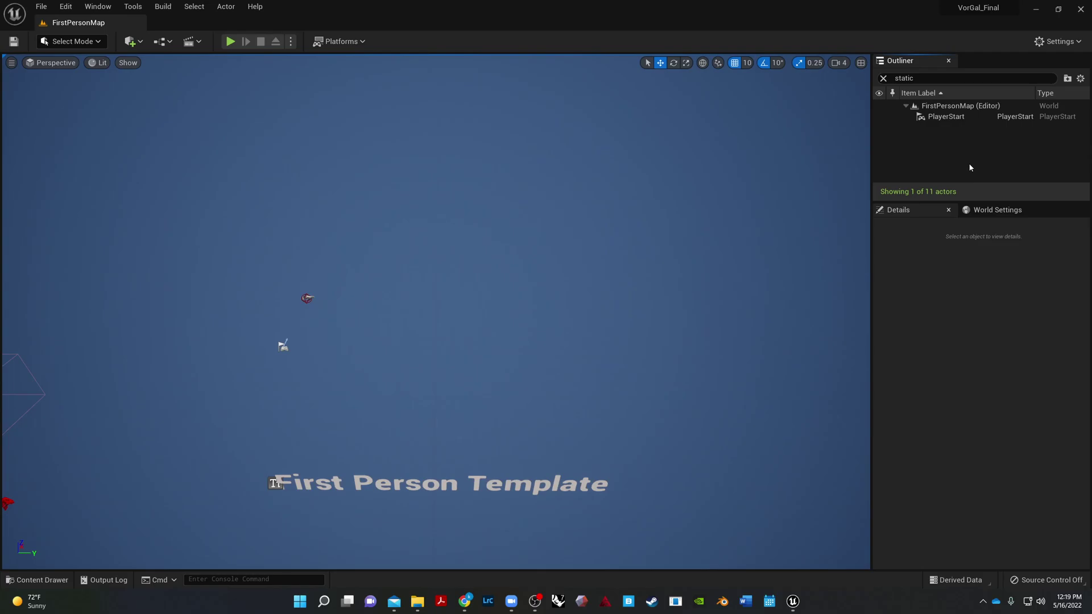
Step: Delete the First Person Template text, the directional light, the clouds and another leftover actor
left_click(425, 488)
key("Delete")
right_click_drag(262, 457, 417, 394)
left_click(392, 362)
key("Delete")
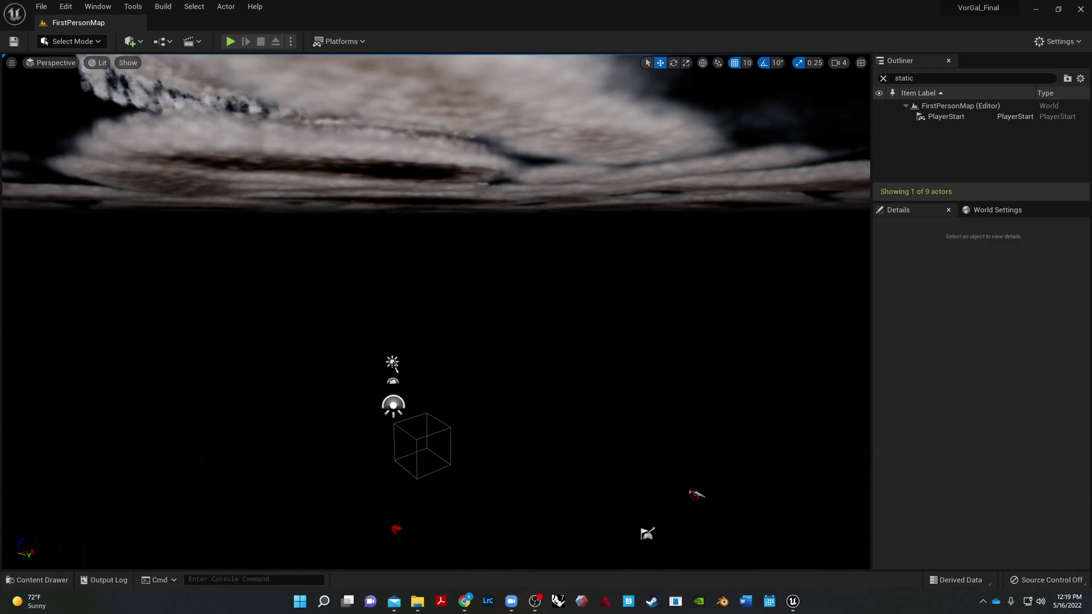
left_click(393, 340)
key("Delete")
left_click(393, 381)
key("Delete")
Step: Select the wireframe PostProcessVolume and delete it
right_click_drag(392, 408, 448, 456)
left_click(408, 423)
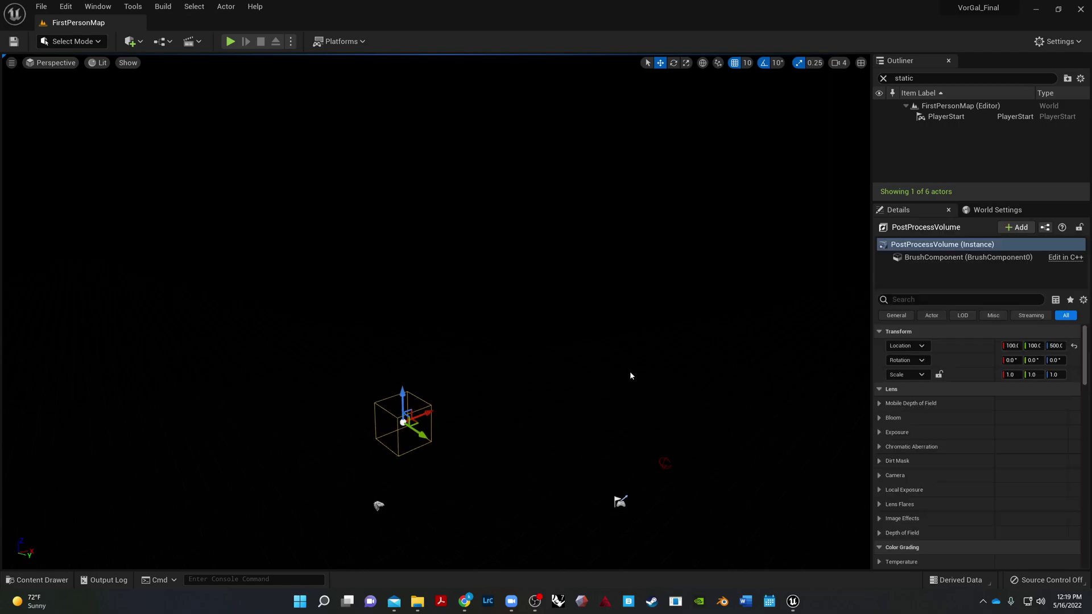
left_click(469, 391)
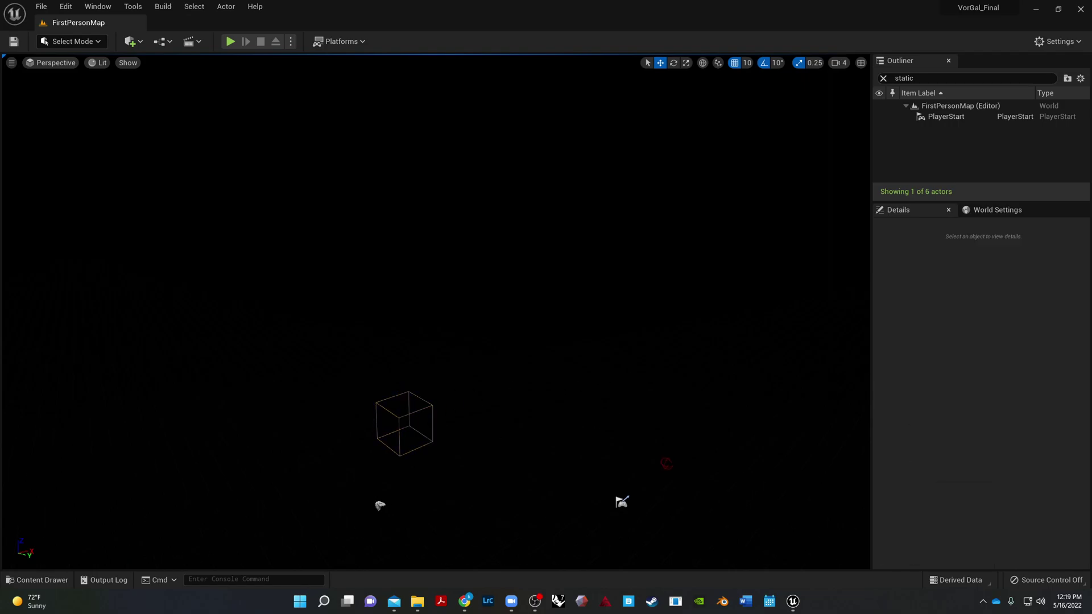
left_click(405, 423)
right_click_drag(615, 419, 611, 415)
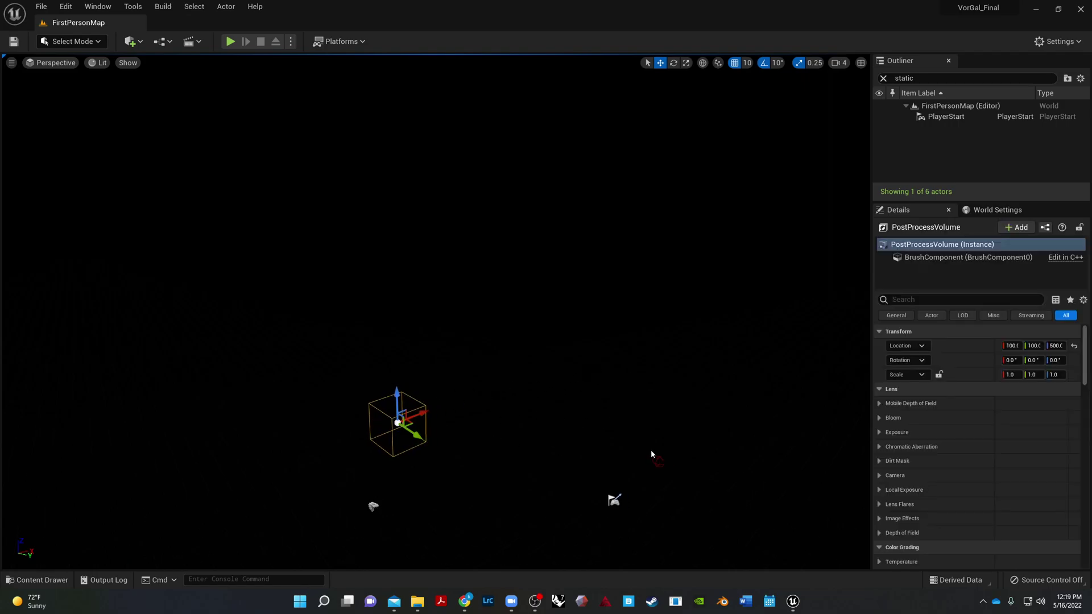
right_click_drag(651, 455, 532, 461)
key("Delete")
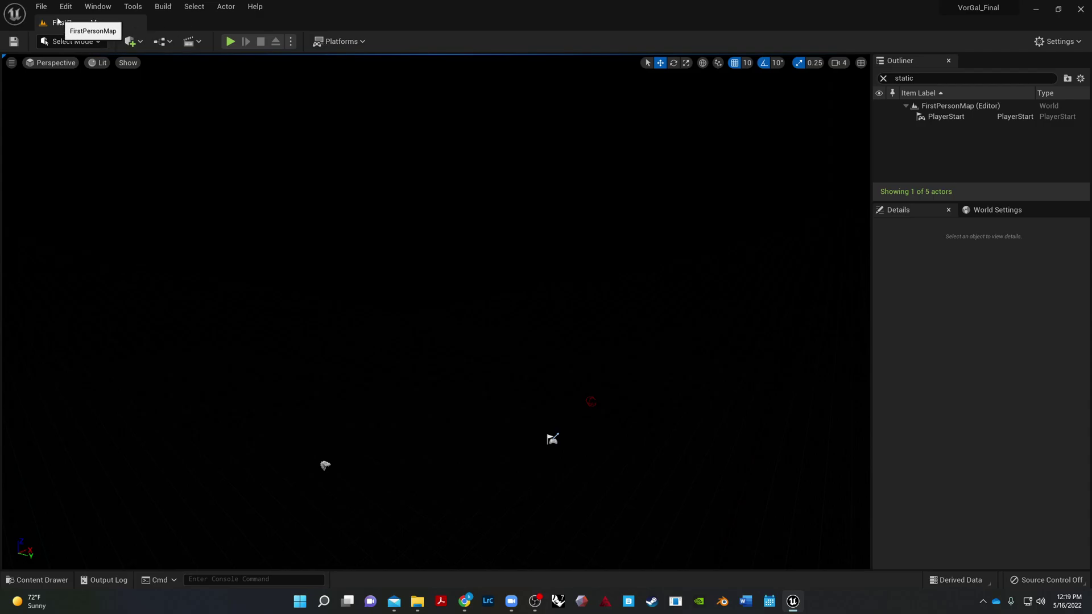
Step: Close the VorGal_Final editor and launch MyProject.uproject from its folder in Explorer
left_click(1072, 14)
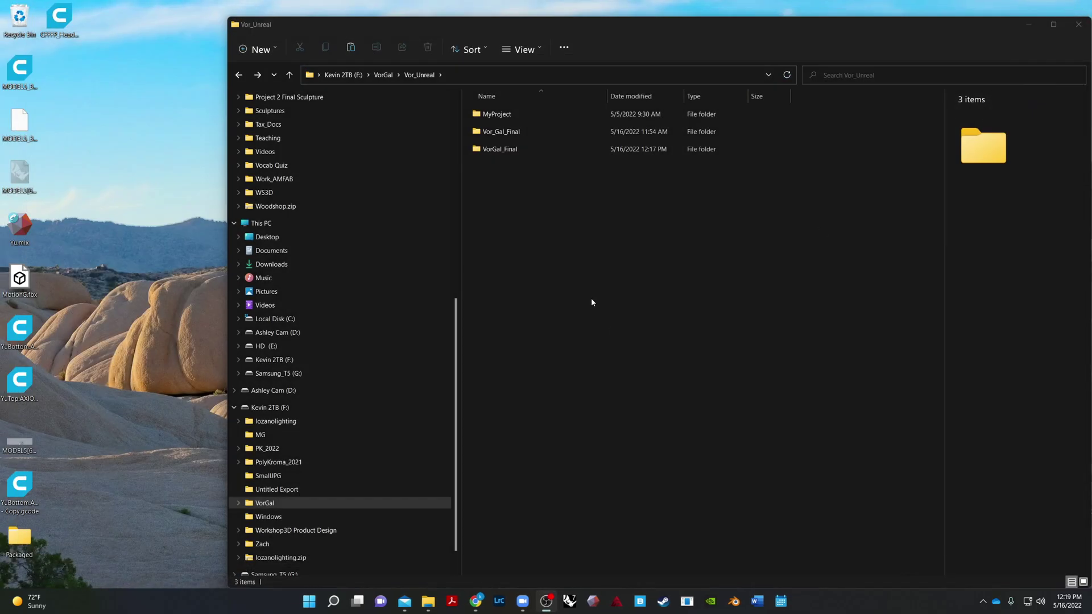
double_click(495, 114)
double_click(492, 238)
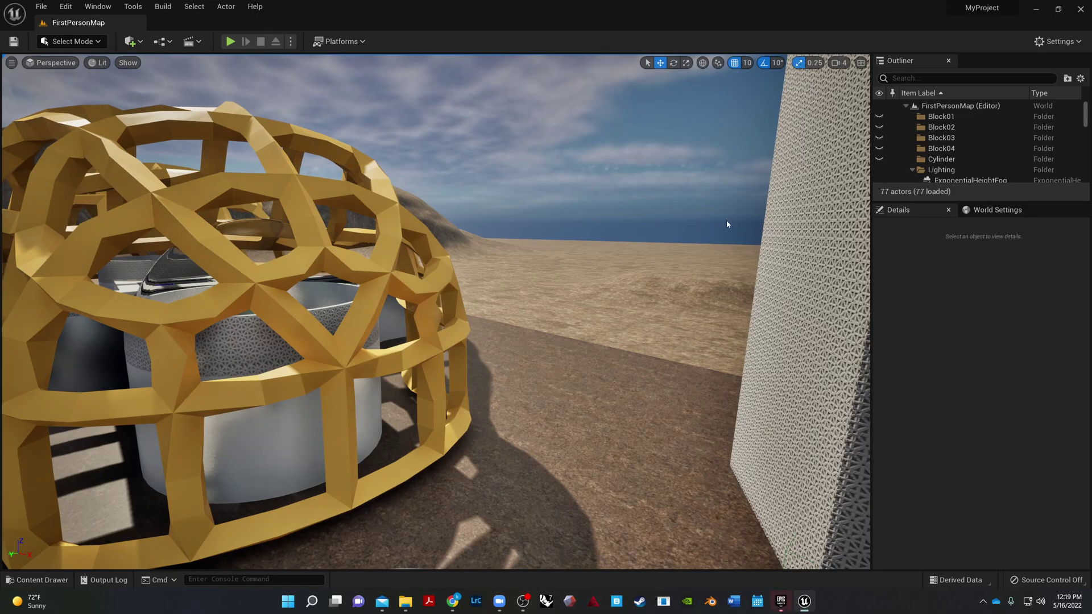
Step: Open the Content Drawer and browse the StarterContent and KiteDemo folders
right_click_drag(727, 224, 547, 265)
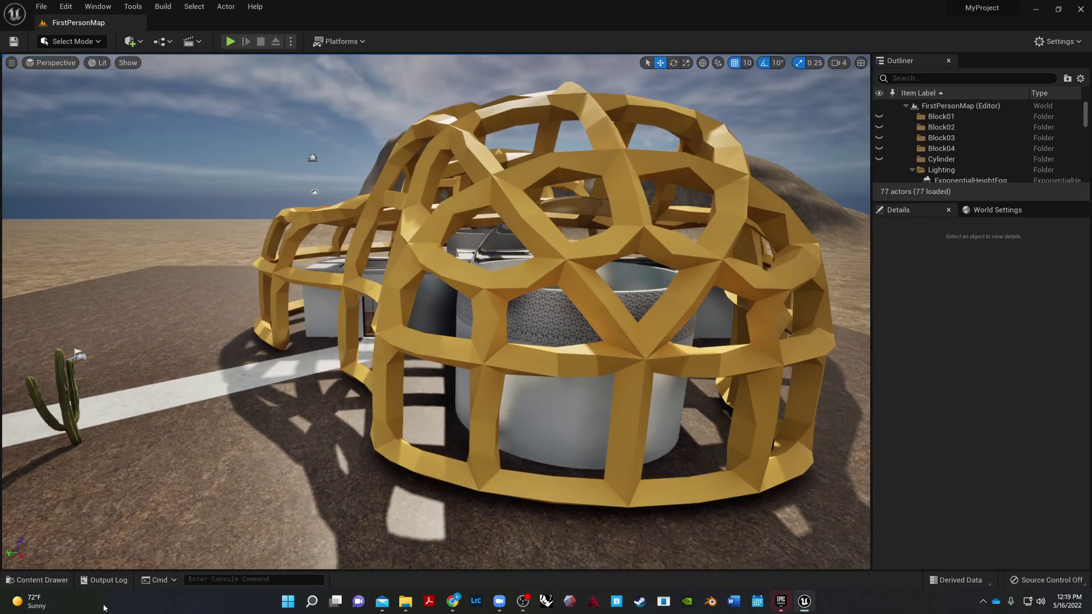
left_click(41, 581)
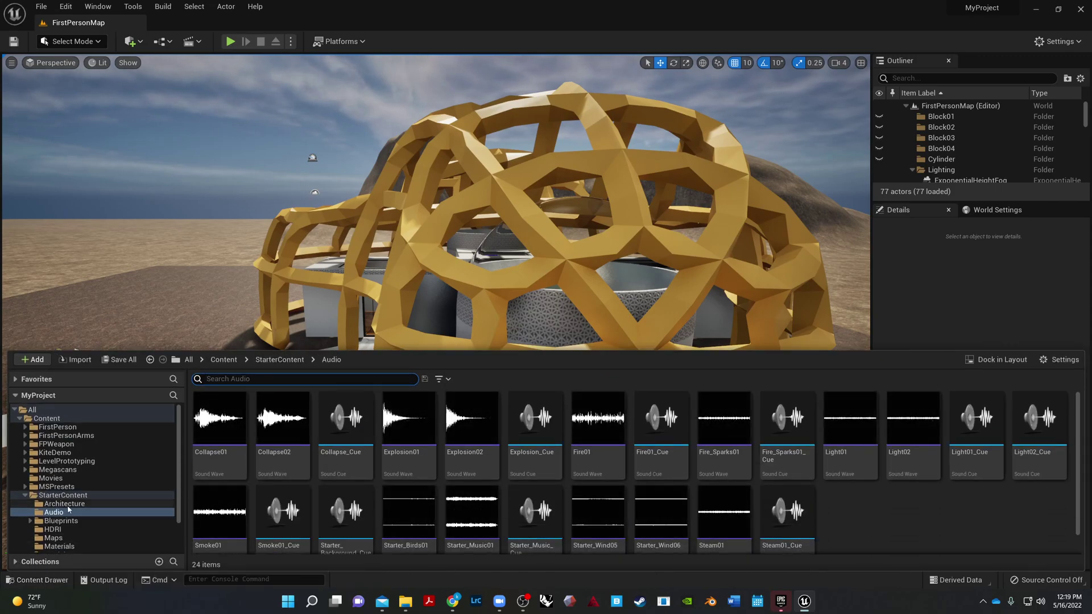
left_click(51, 494)
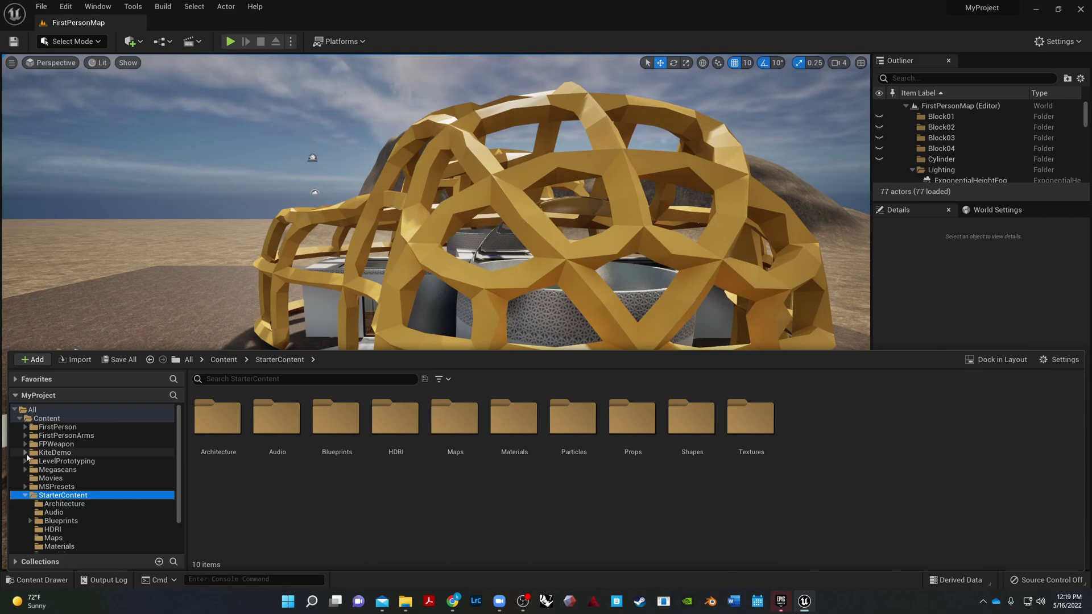
left_click(26, 452)
left_click(57, 453)
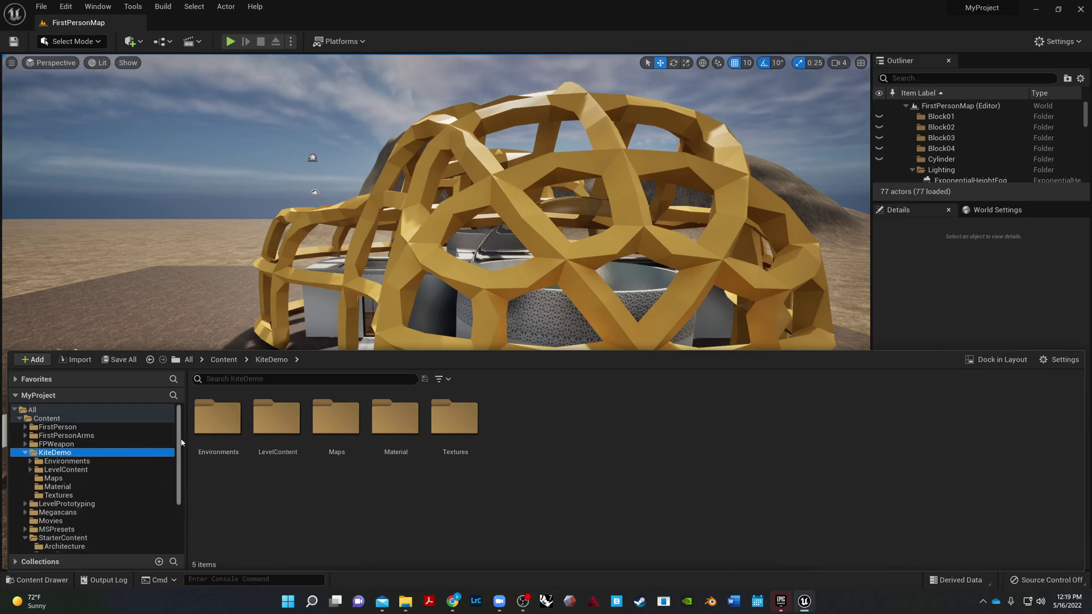
scroll(113, 472, "down", 3)
scroll(103, 474, "up", 3)
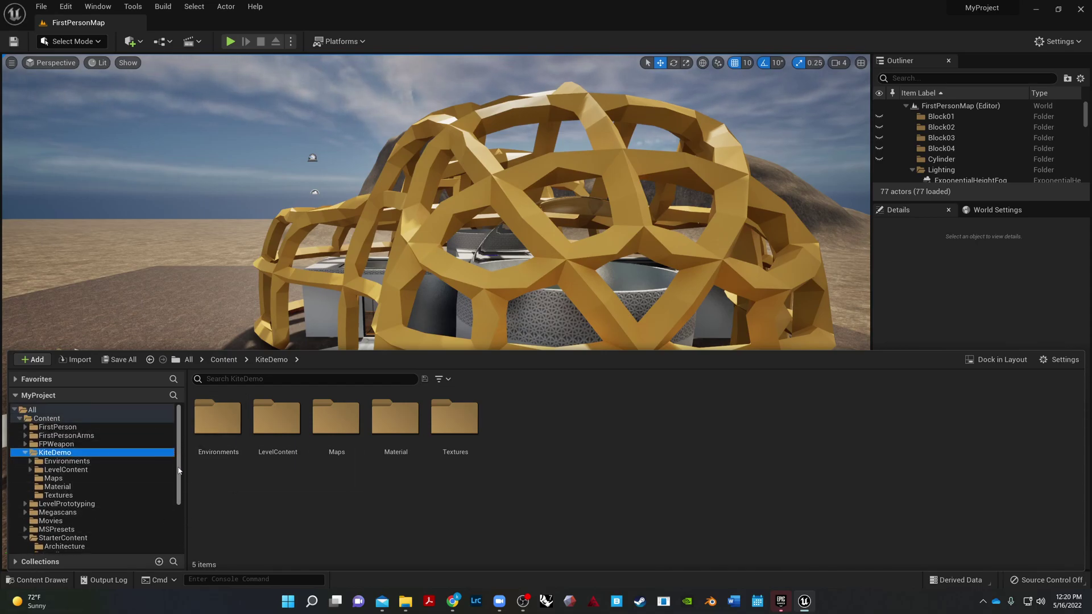
scroll(178, 470, "down", 3)
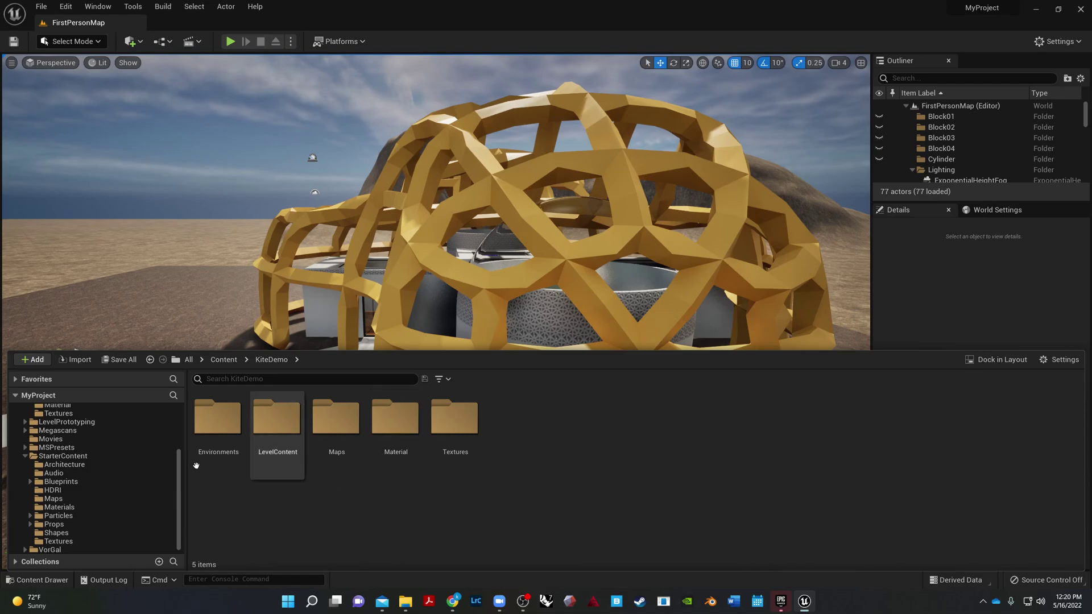
scroll(51, 485, "up", 3)
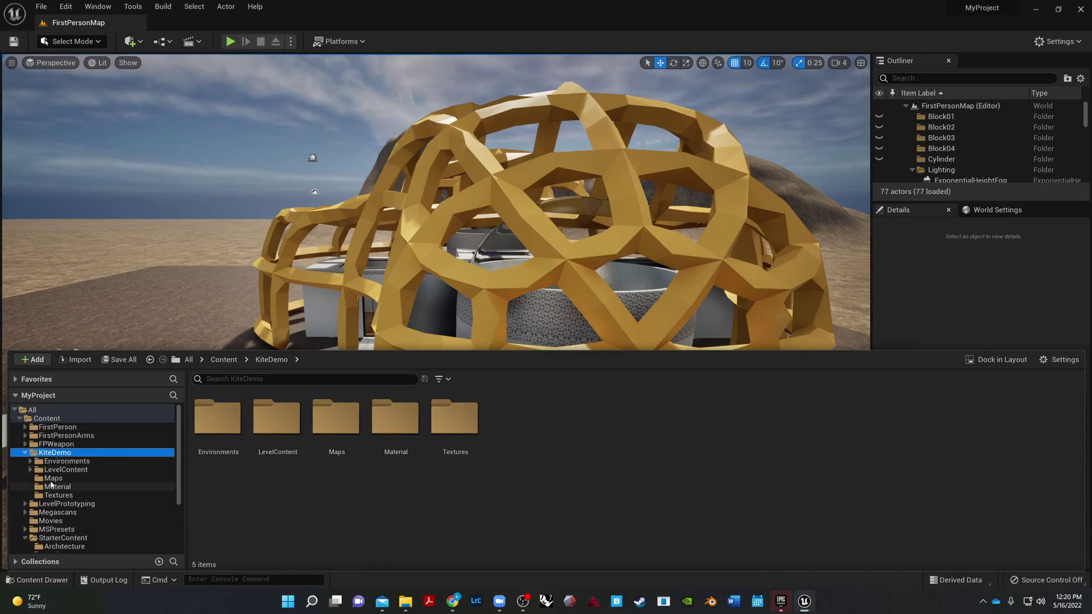
Step: Go to Content > FirstPerson > Maps and choose Asset Actions > Migrate on FirstPersonMap
left_click(48, 418)
left_click(53, 431)
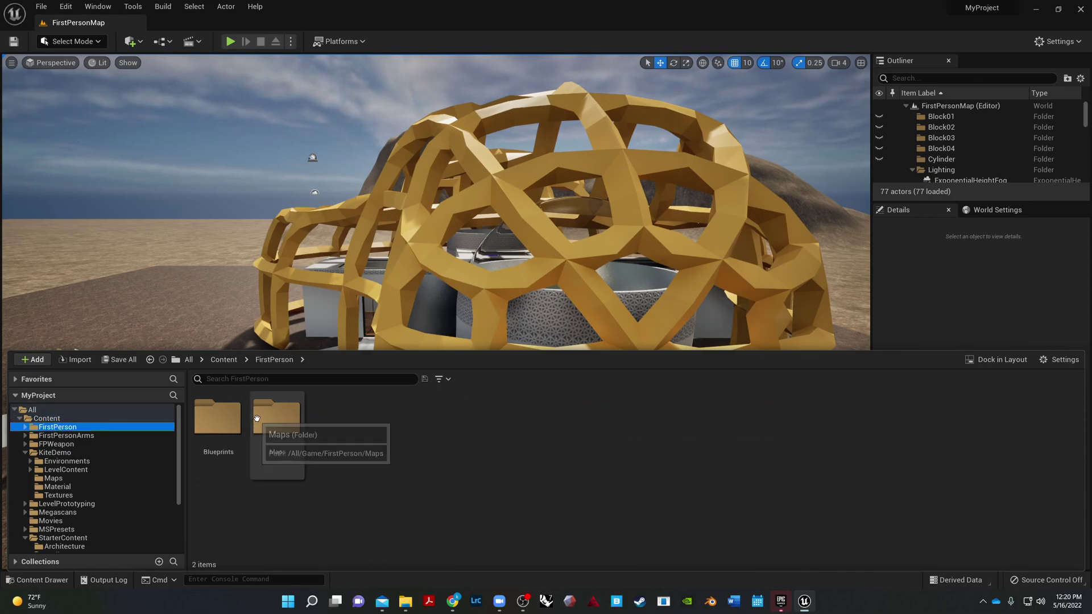
double_click(276, 417)
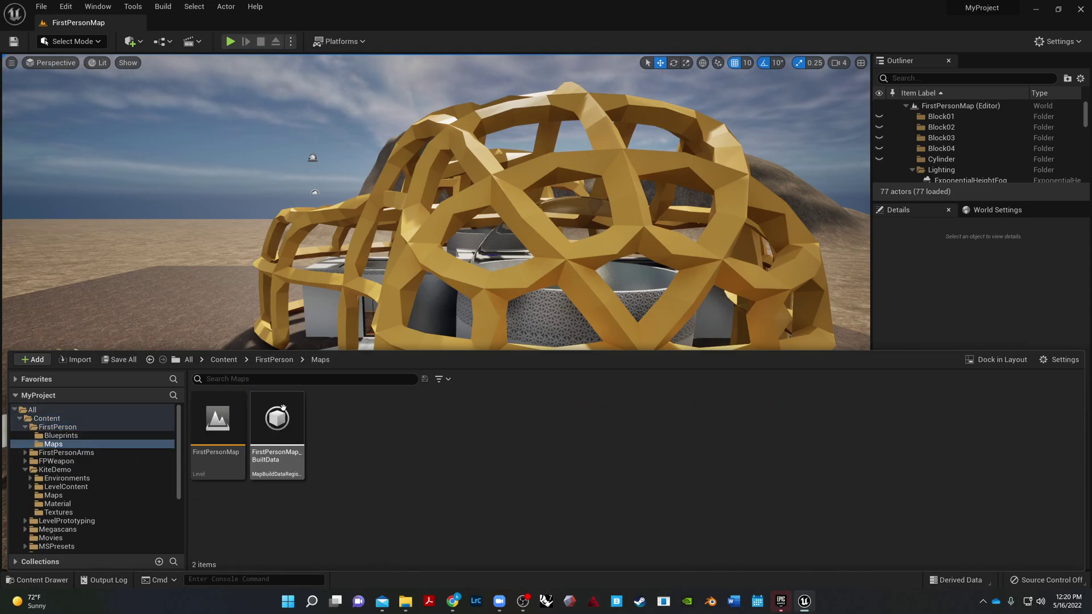
right_click(217, 427)
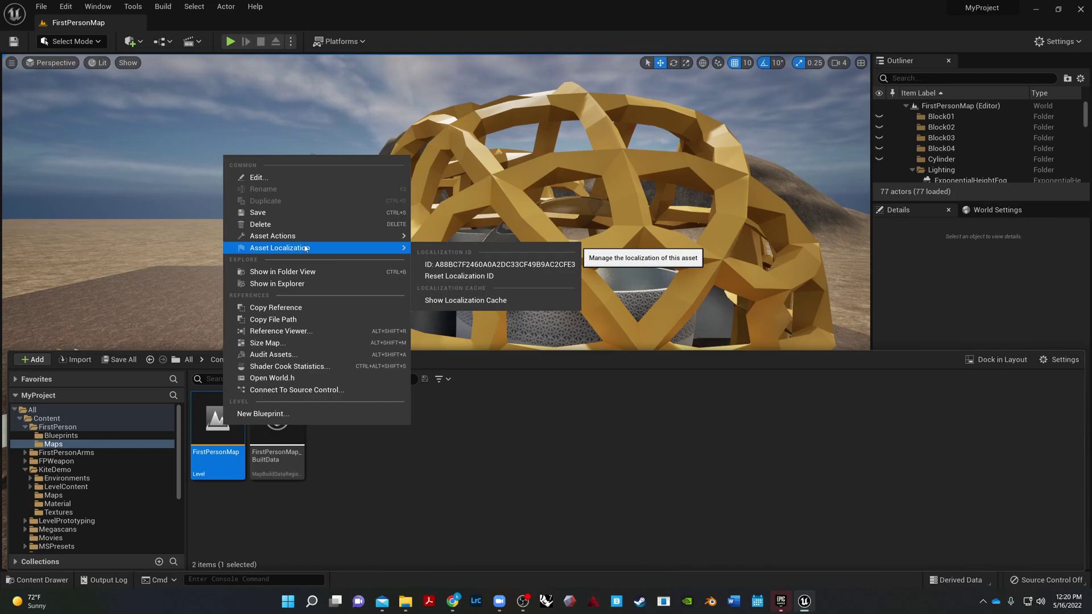
mouse_move(311, 239)
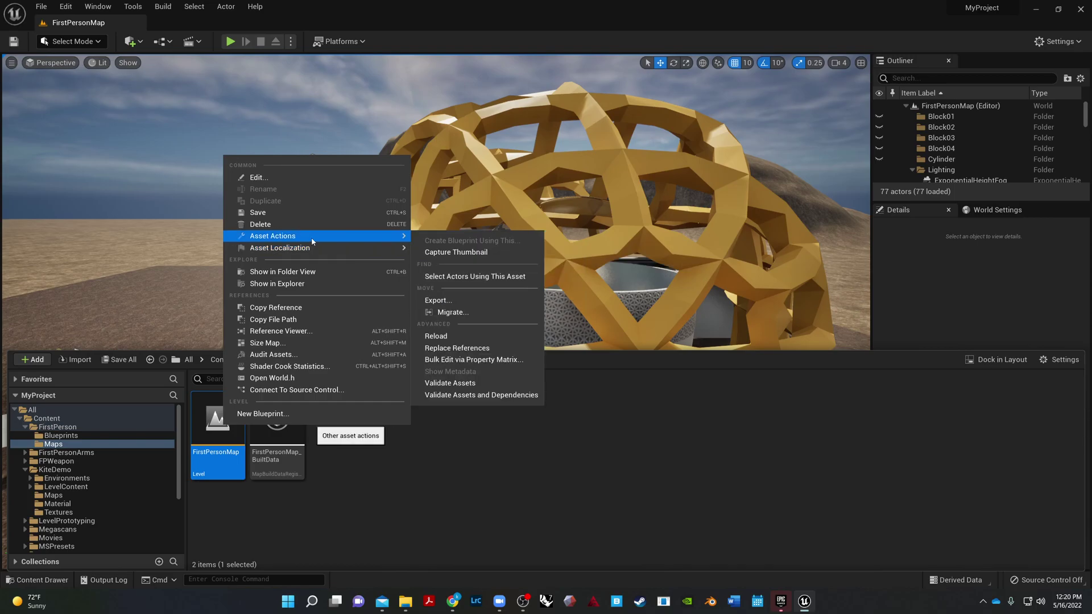
left_click(447, 312)
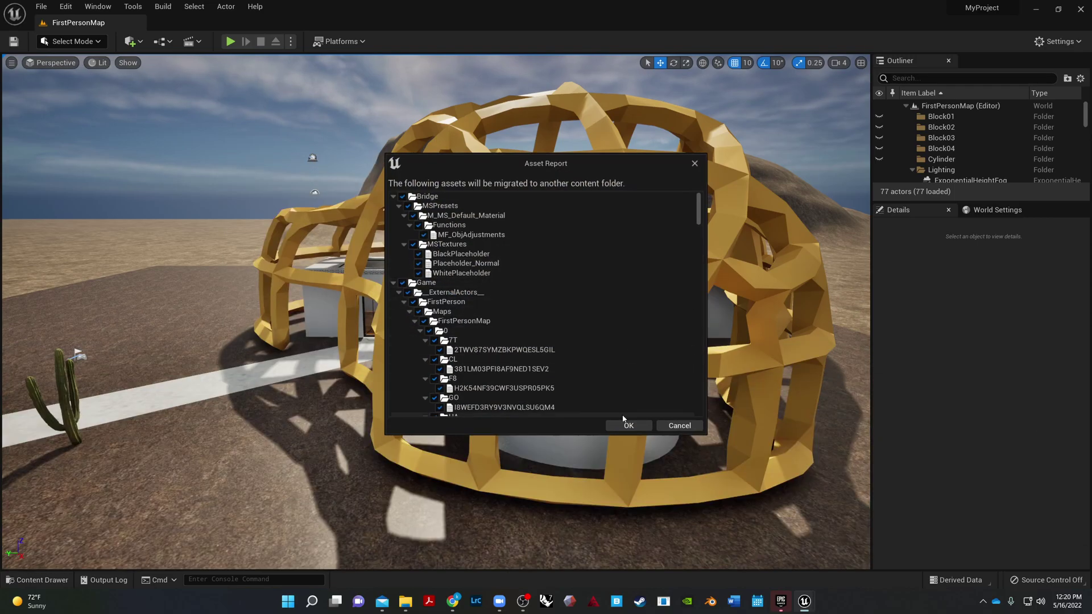
Step: Migrate into Vor_Unreal/VorGal_Final/Content, declining consolidation and overwriting all existing files
left_click(628, 426)
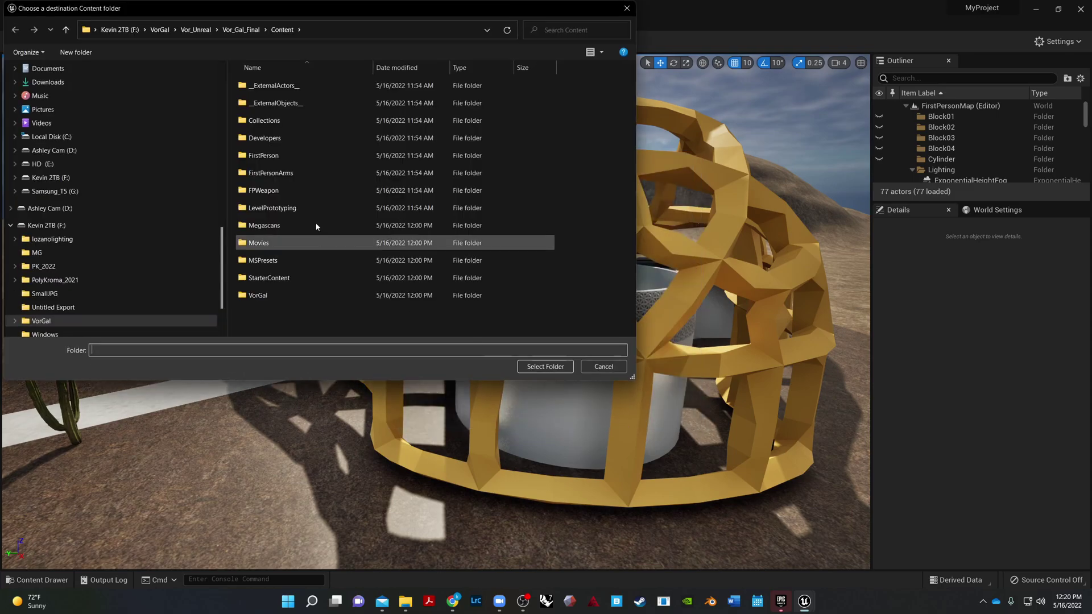
left_click(196, 30)
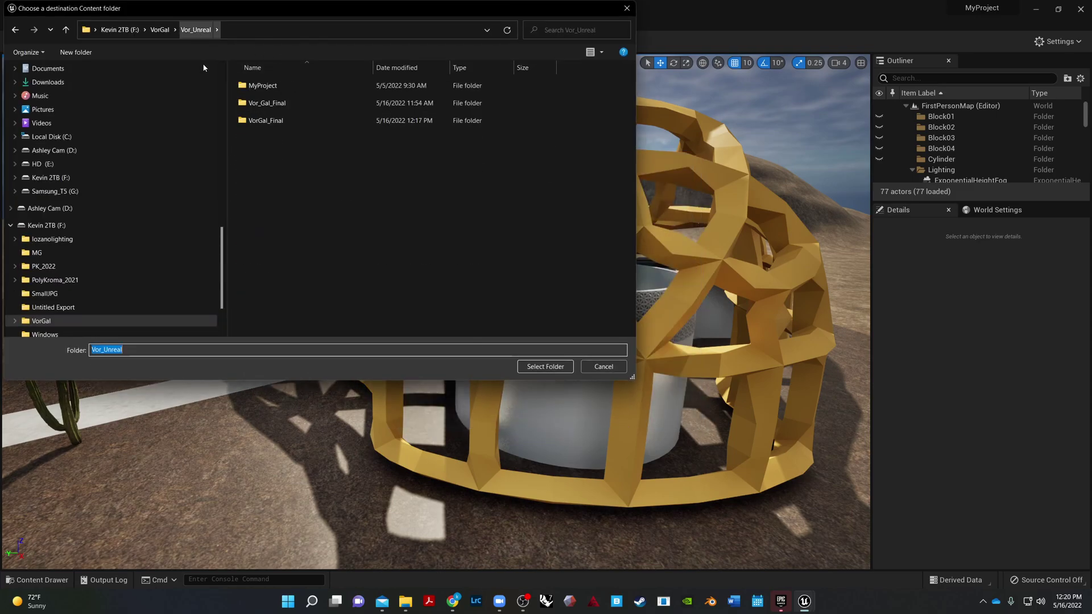
double_click(274, 121)
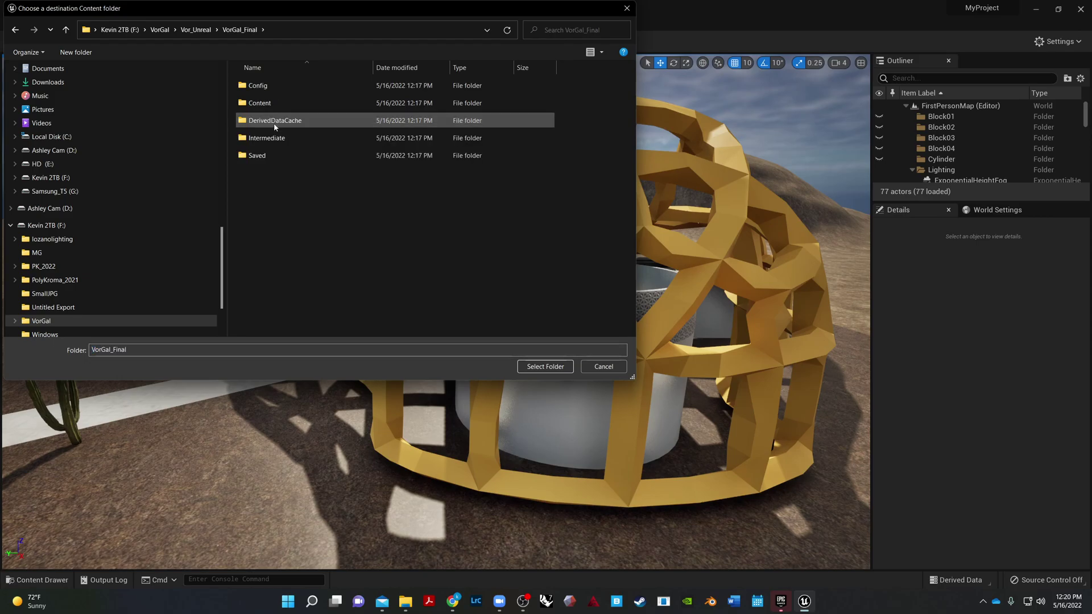
double_click(267, 105)
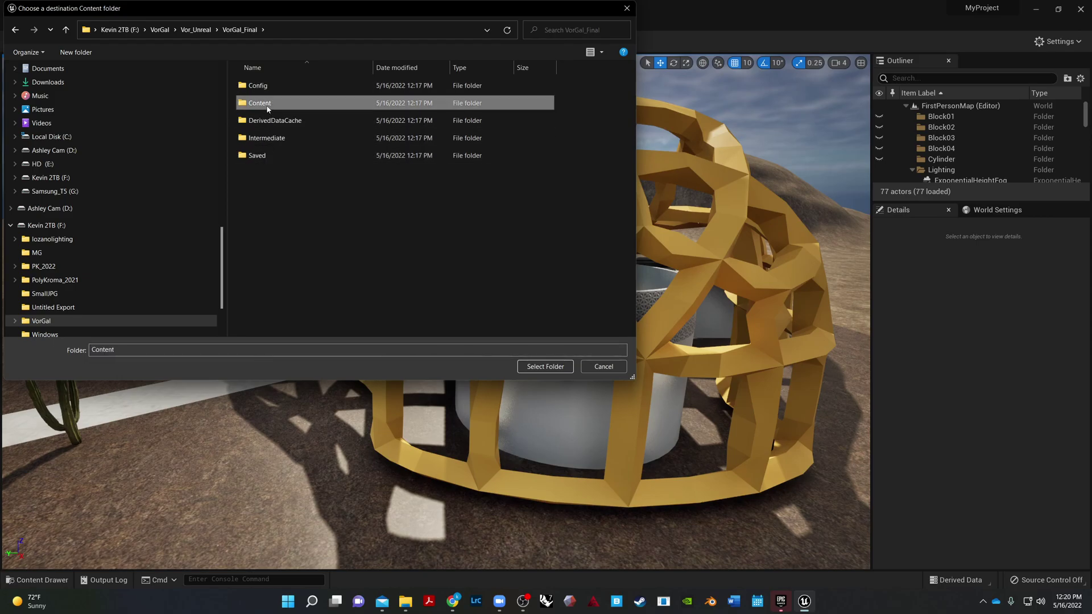
left_click(546, 366)
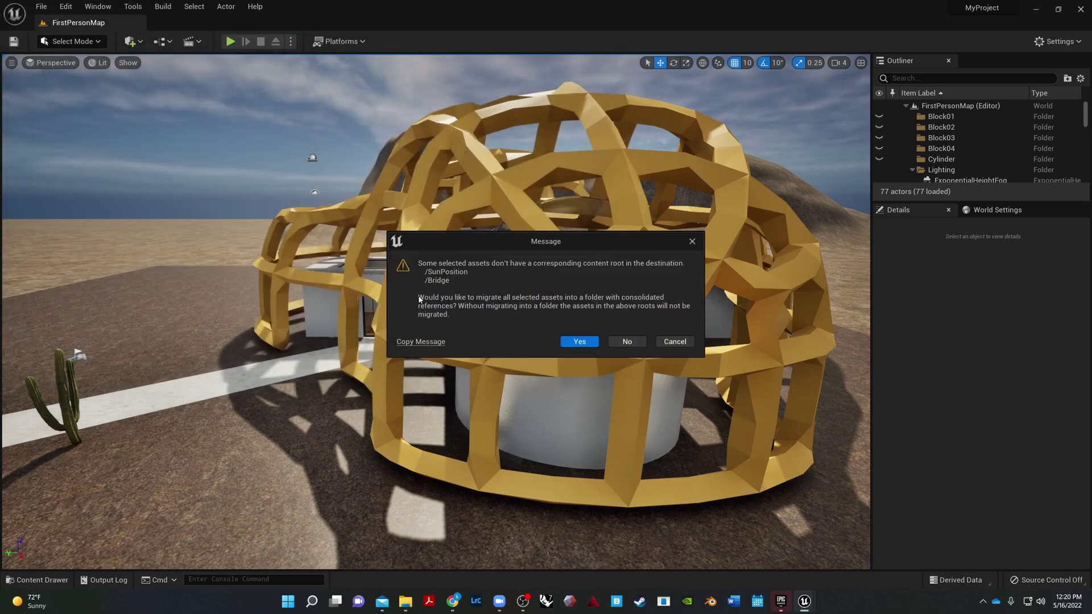
left_click(626, 343)
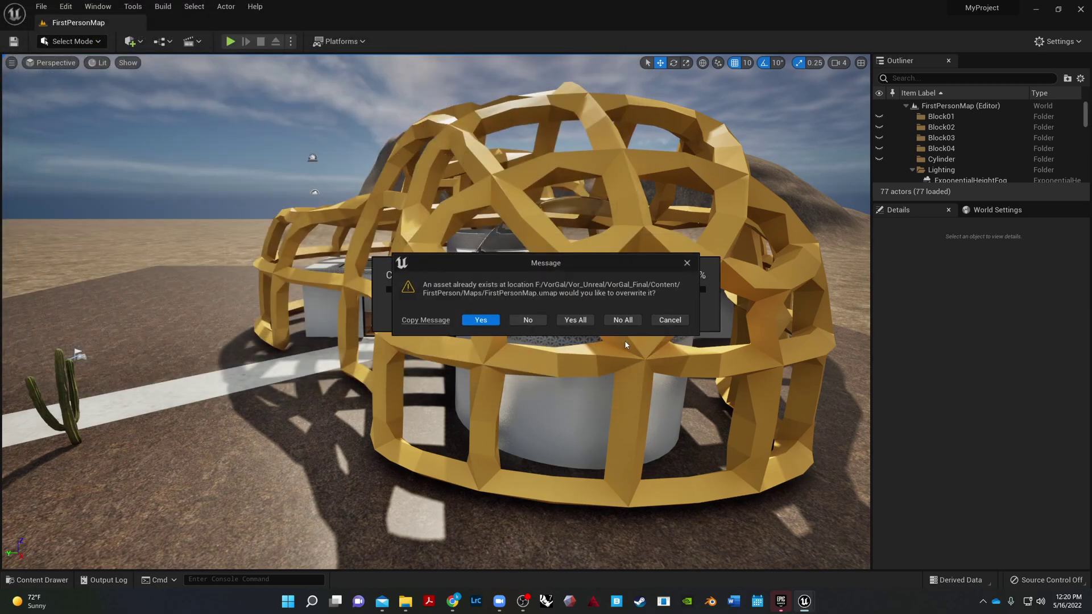
left_click(572, 322)
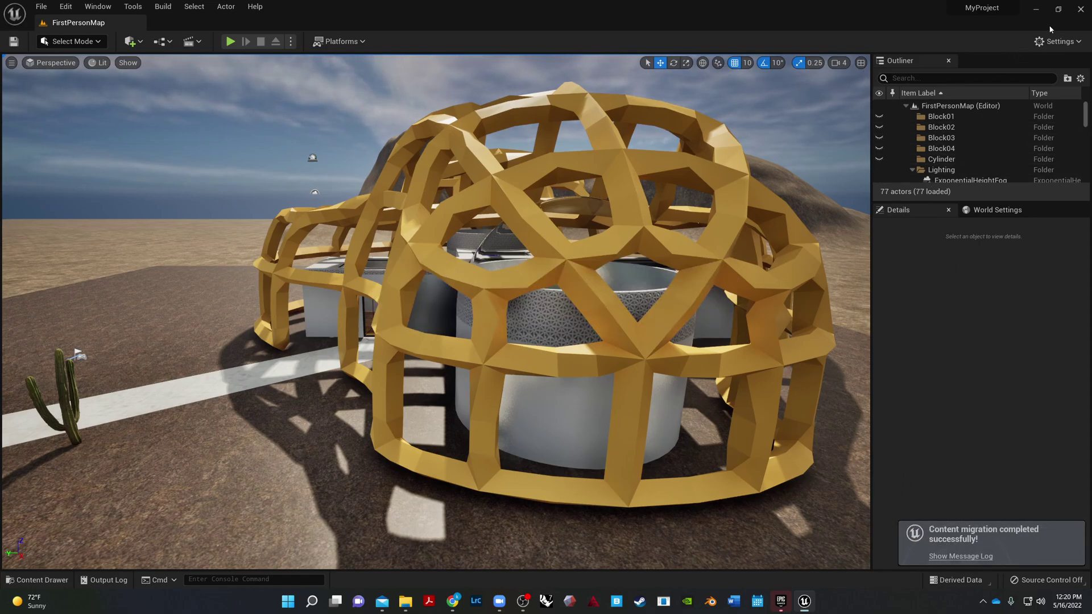
Step: Close MyProject's editor and copy iceland.mp4 from its Content > Movies folder
left_click(1081, 9)
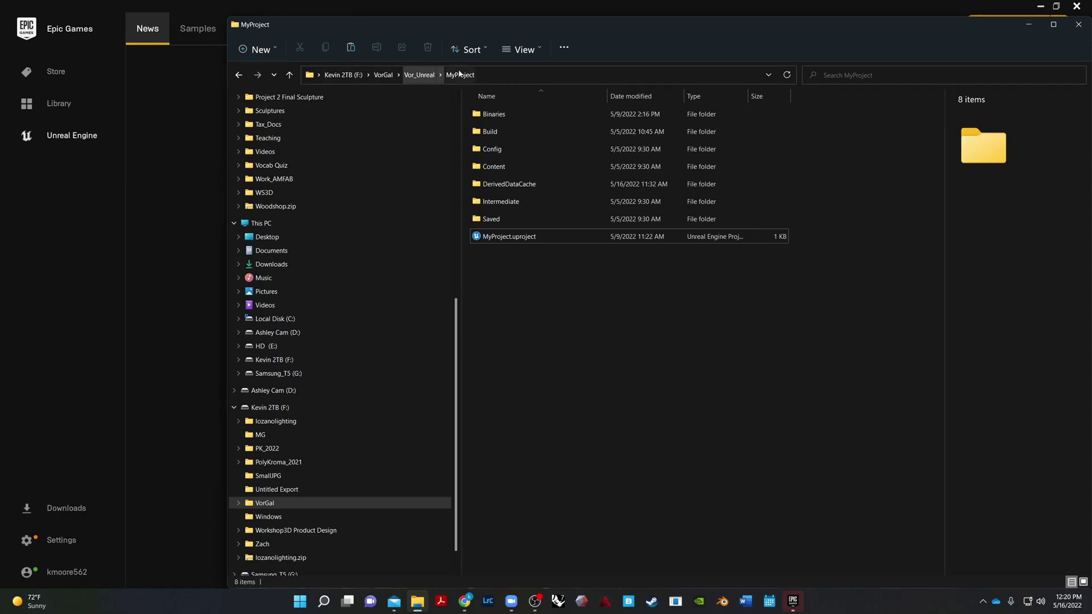
left_click(491, 166)
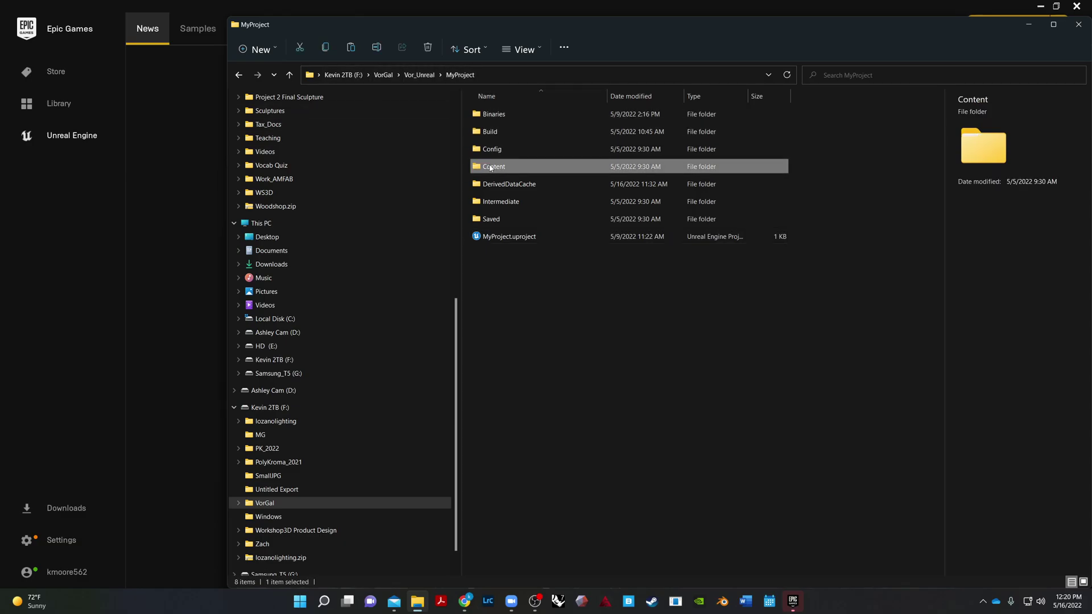
double_click(490, 166)
left_click(485, 289)
double_click(485, 289)
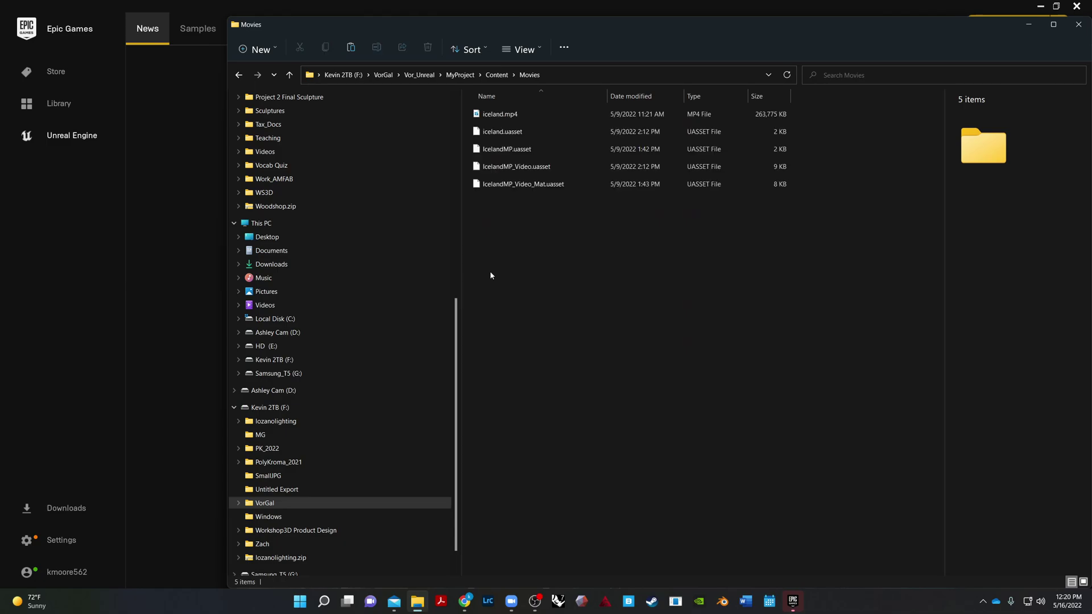
right_click(506, 119)
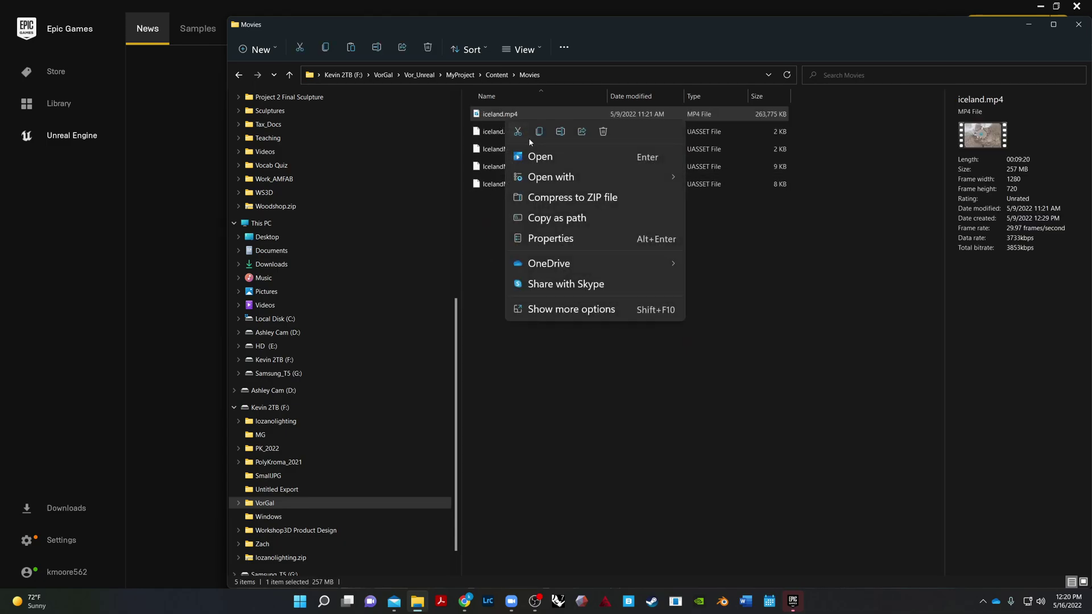
left_click(540, 133)
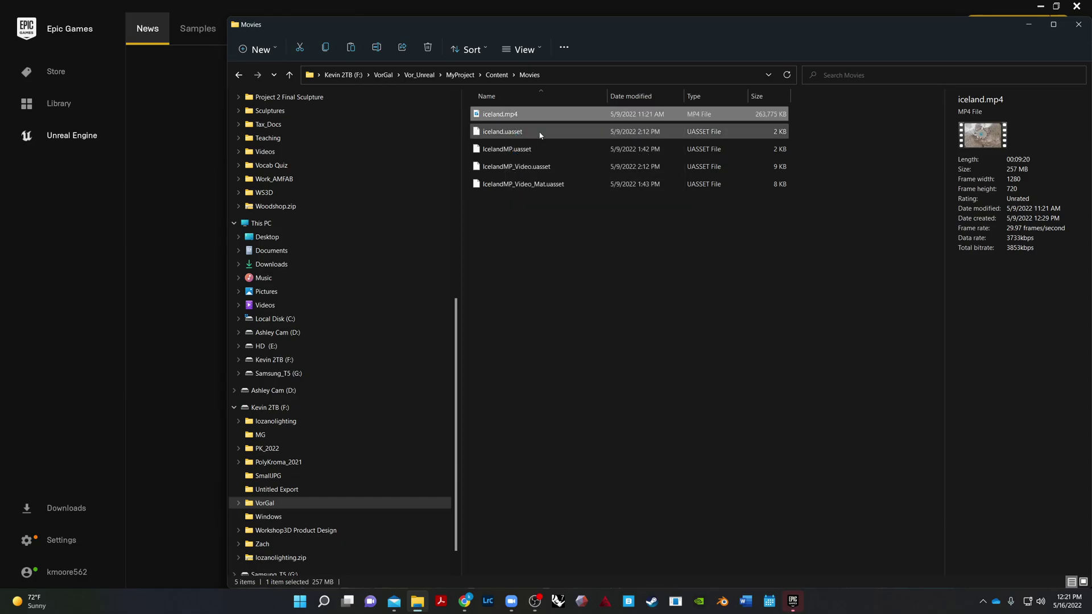
Step: Paste iceland.mp4 into VorGal_Final > Content > Movies, then return to the VorGal_Final folder
left_click(237, 74)
left_click(238, 74)
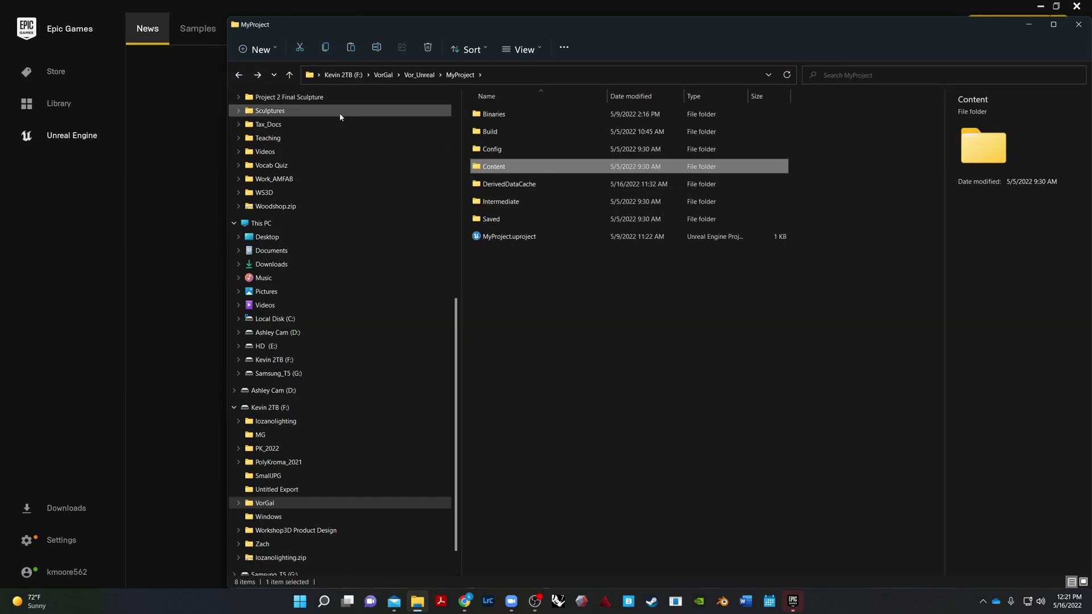
left_click(239, 75)
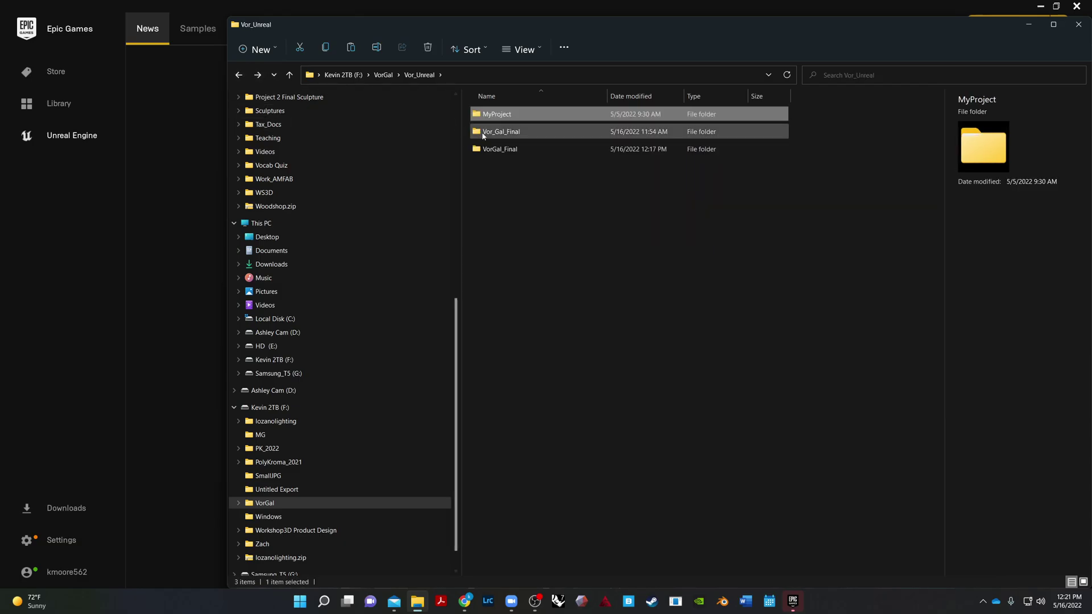
double_click(518, 149)
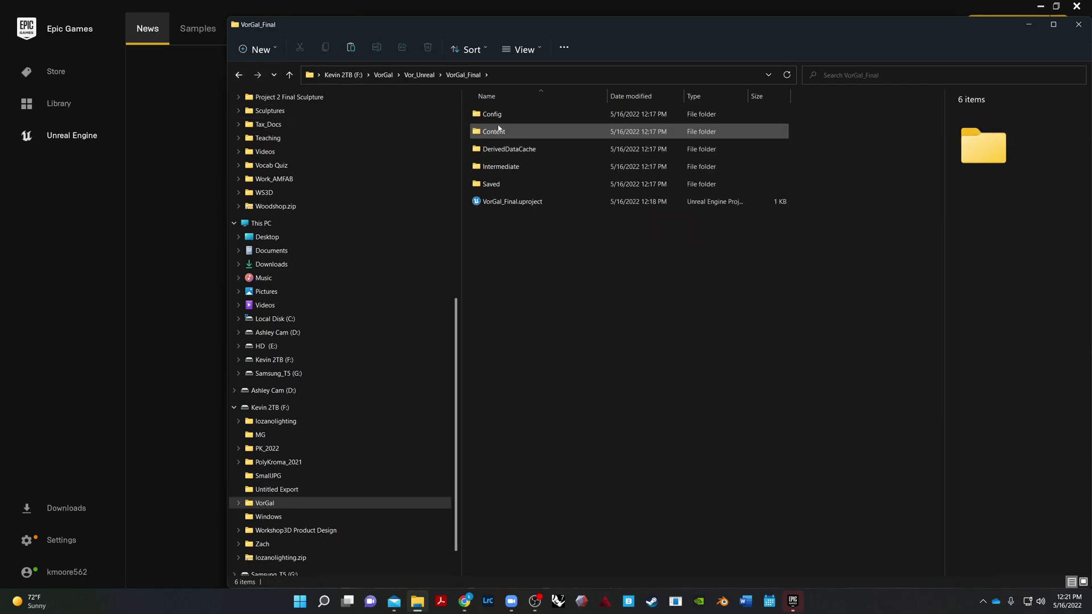
double_click(505, 134)
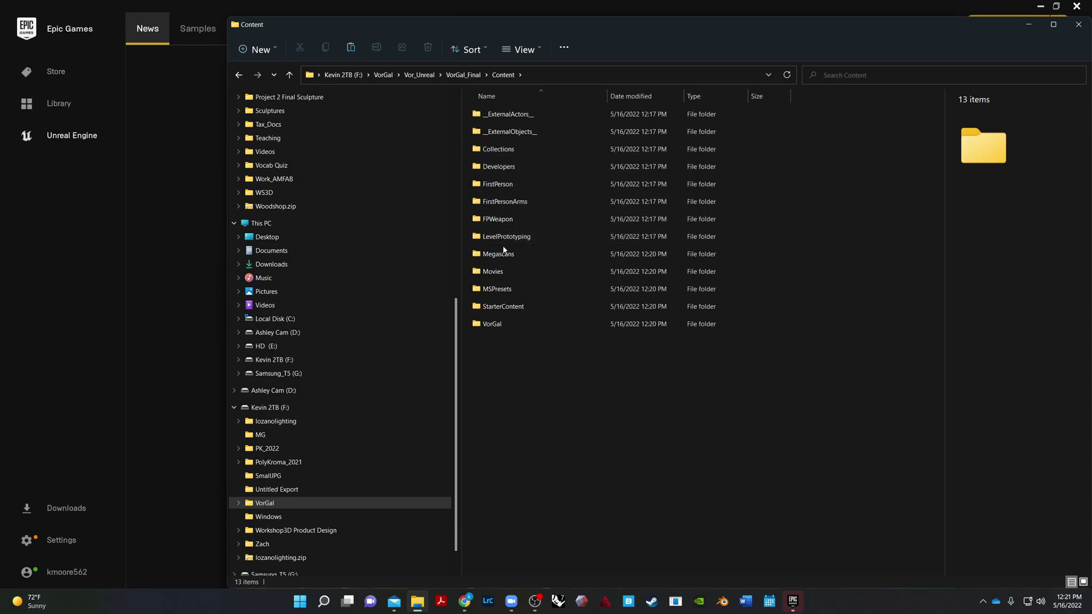
double_click(497, 271)
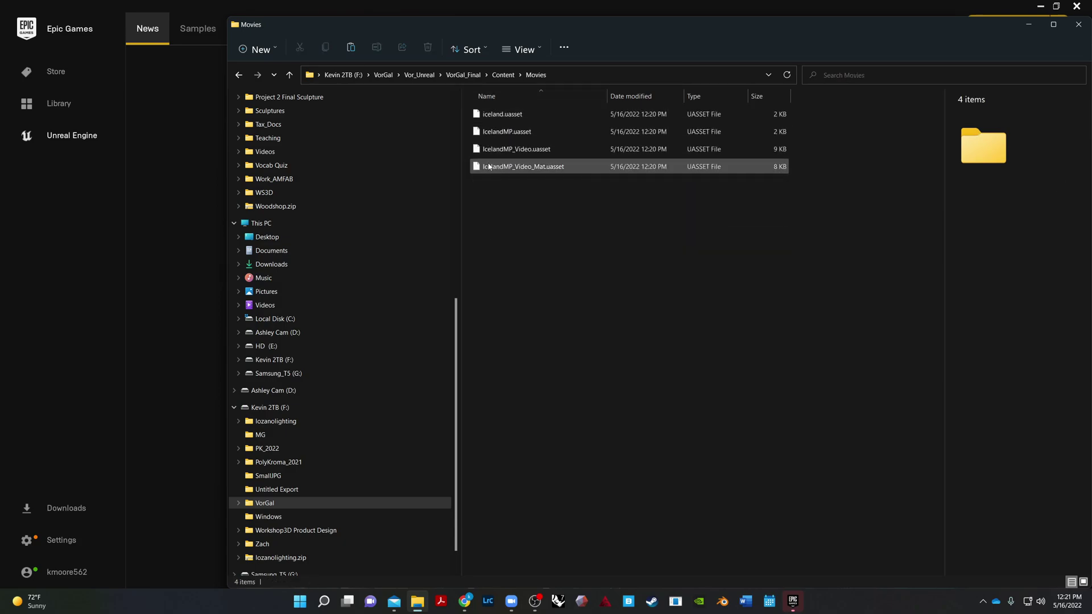
right_click(490, 213)
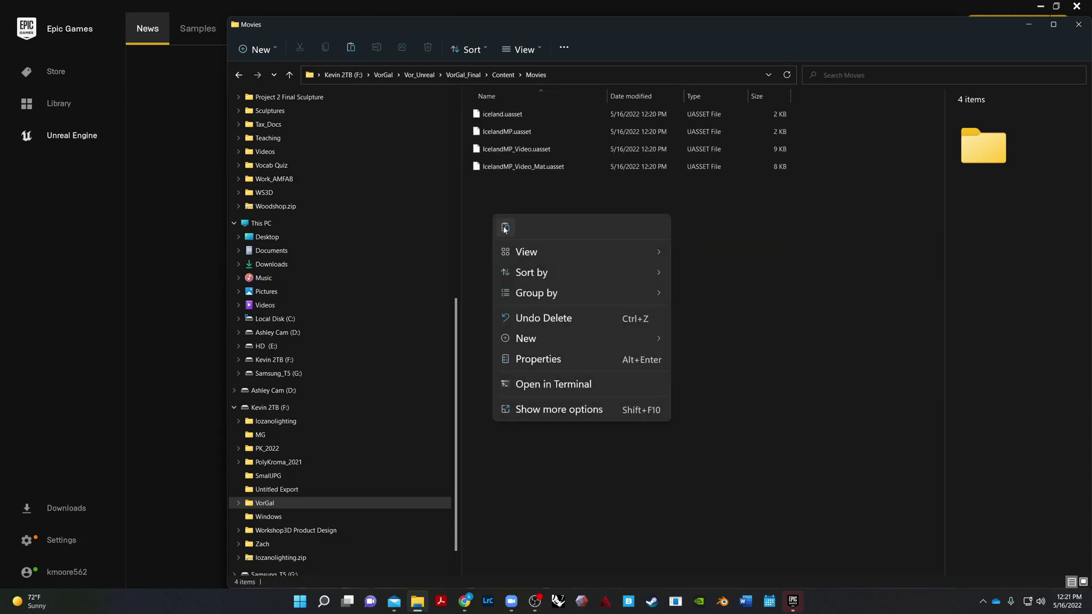
left_click(504, 228)
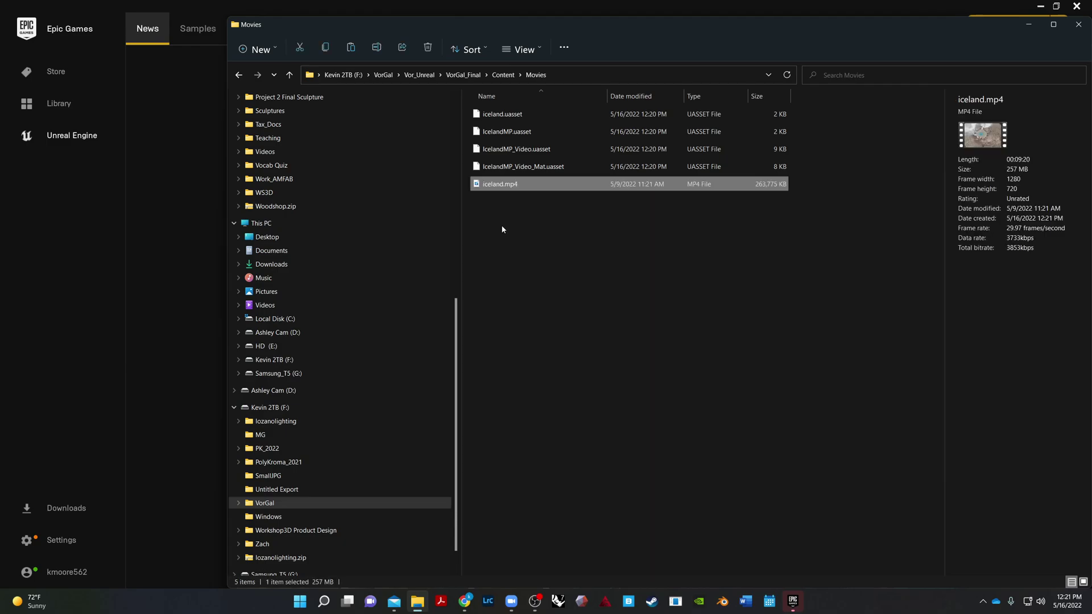
left_click(502, 227)
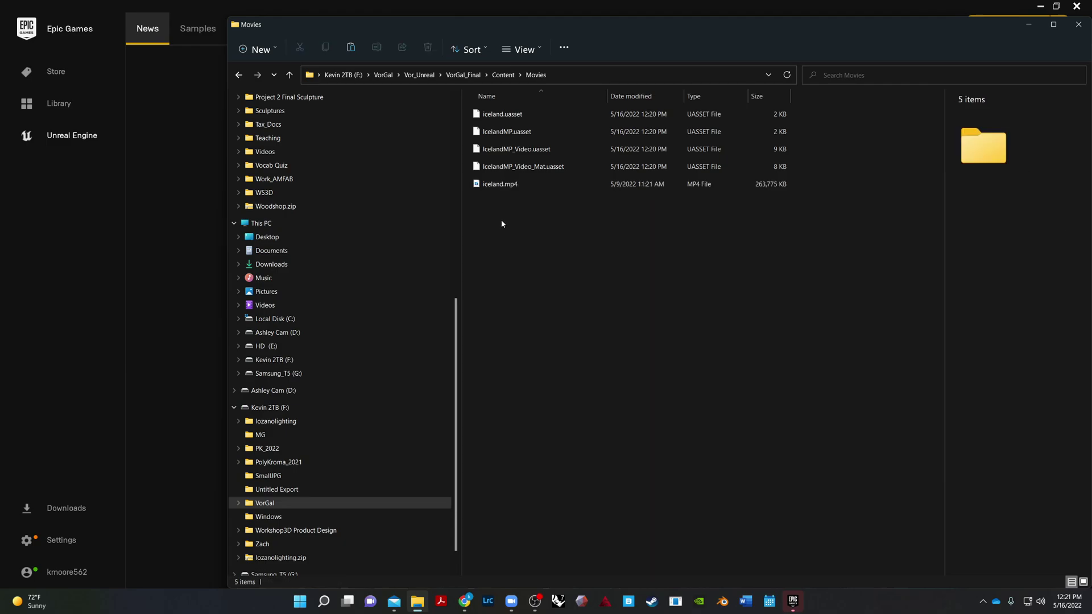
left_click(239, 76)
left_click(239, 76)
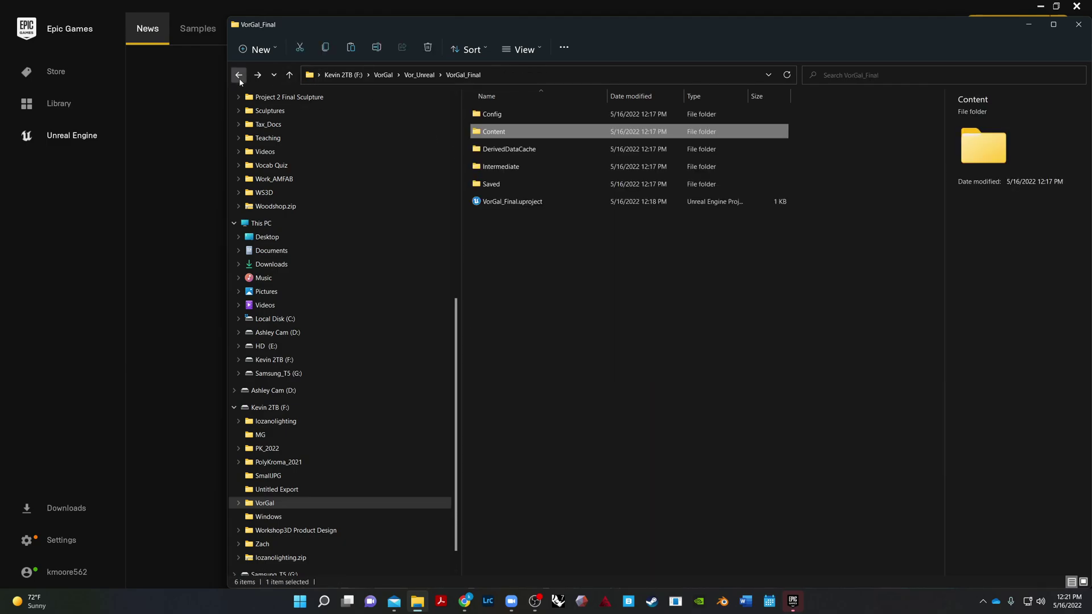
Step: Open VorGal_Final.uproject, delete the BP_Rifle actor from the level and start Play
double_click(517, 208)
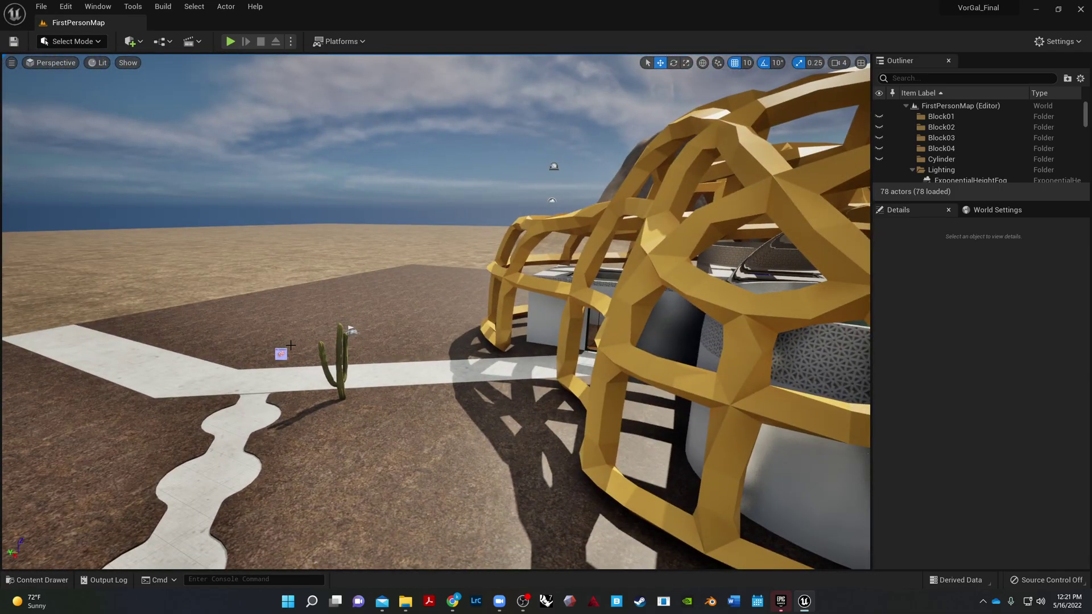
left_click(281, 353)
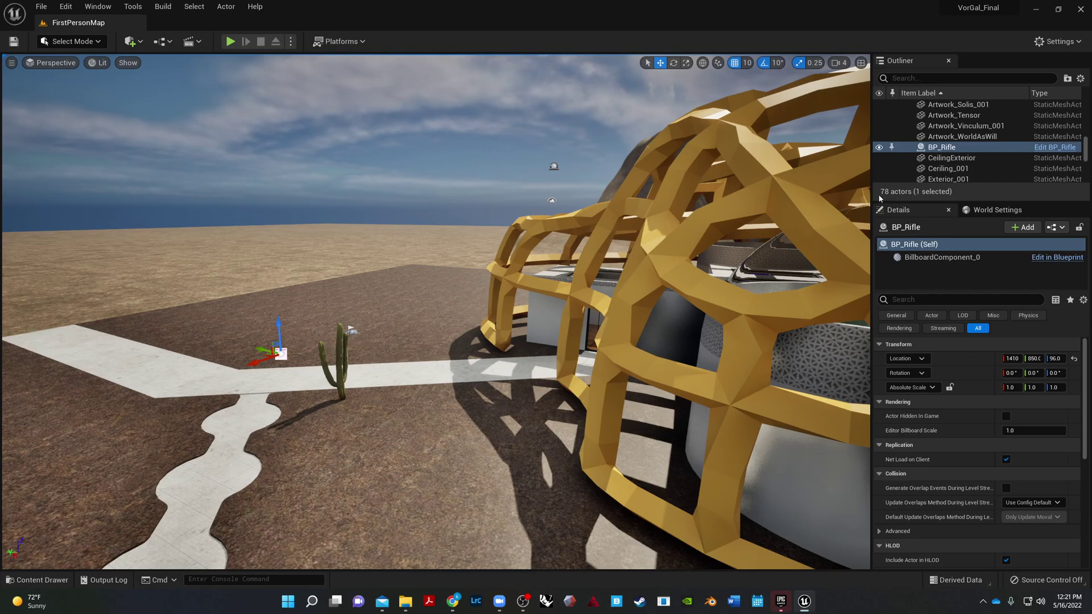
key("Delete")
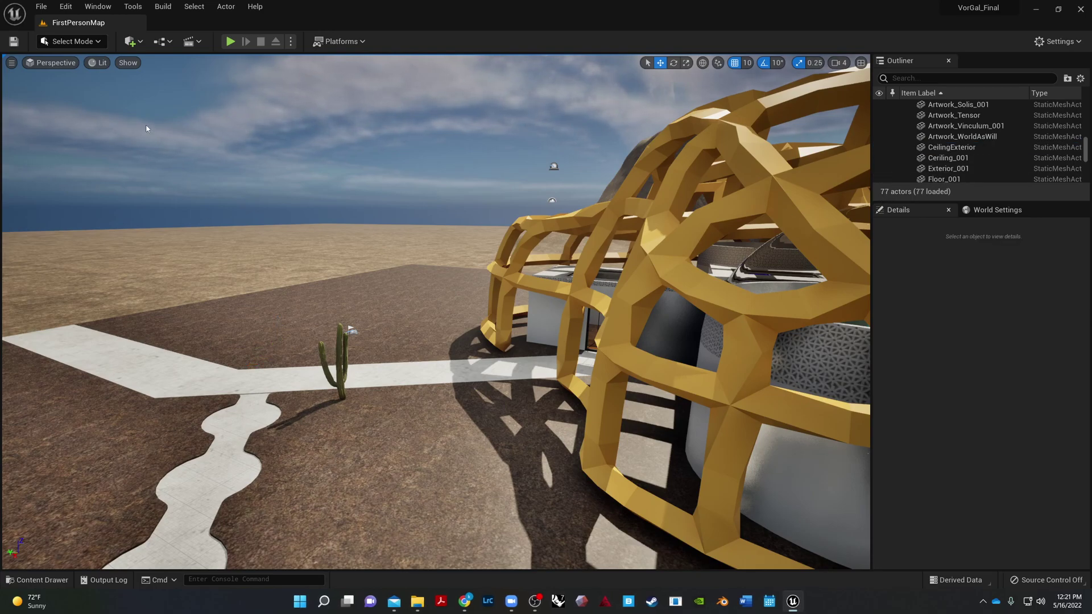
left_click(238, 40)
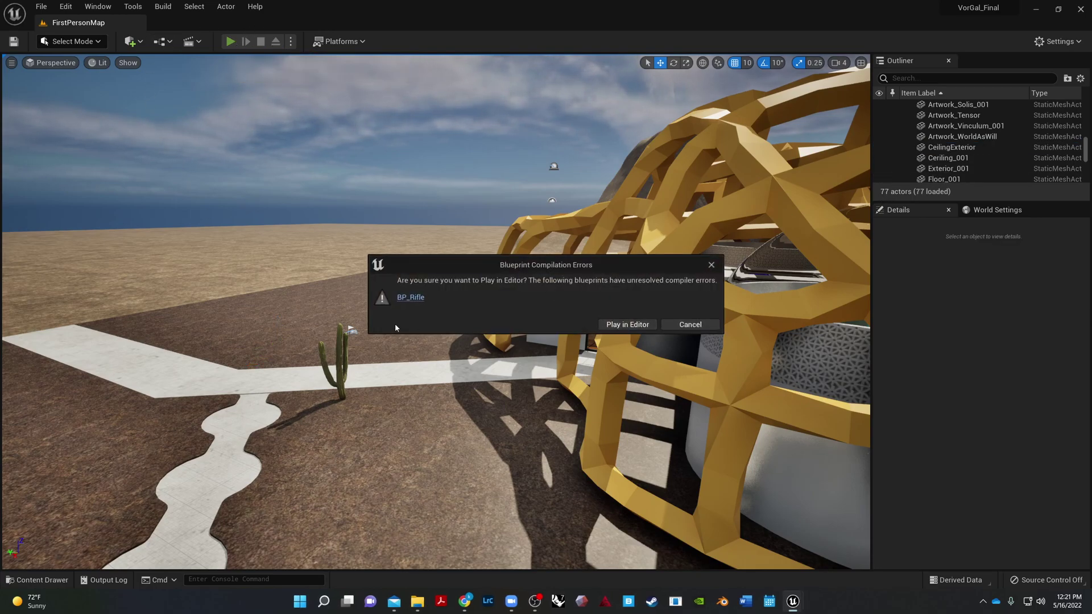
Step: Open BP_Rifle from the errors dialog, delete all its Event Graph nodes and compile
left_click(413, 298)
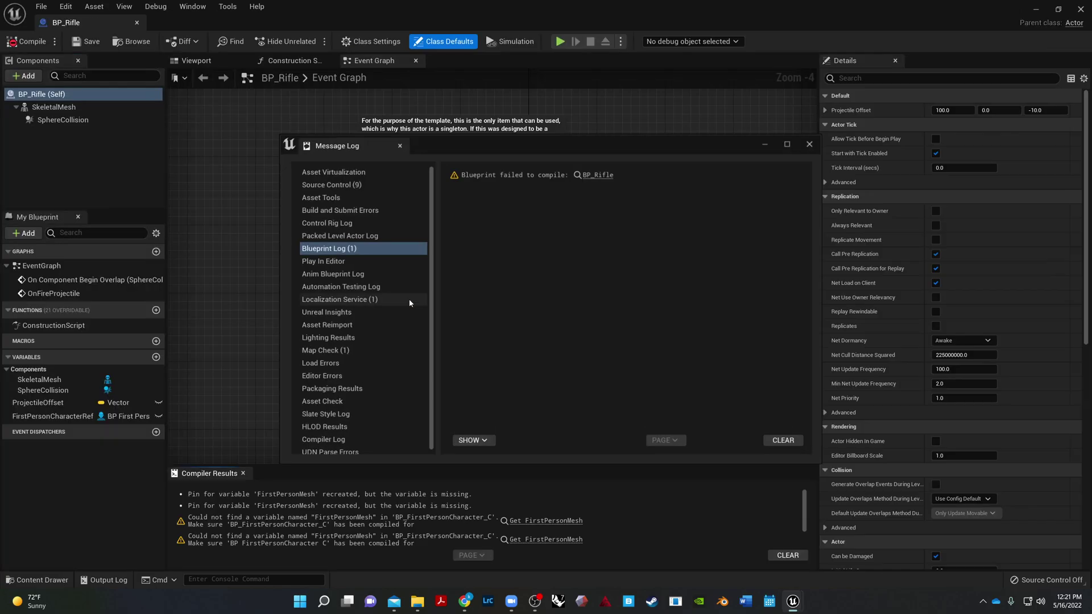
left_click(810, 144)
scroll(733, 268, "down", 2)
right_click_drag(734, 268, 512, 146)
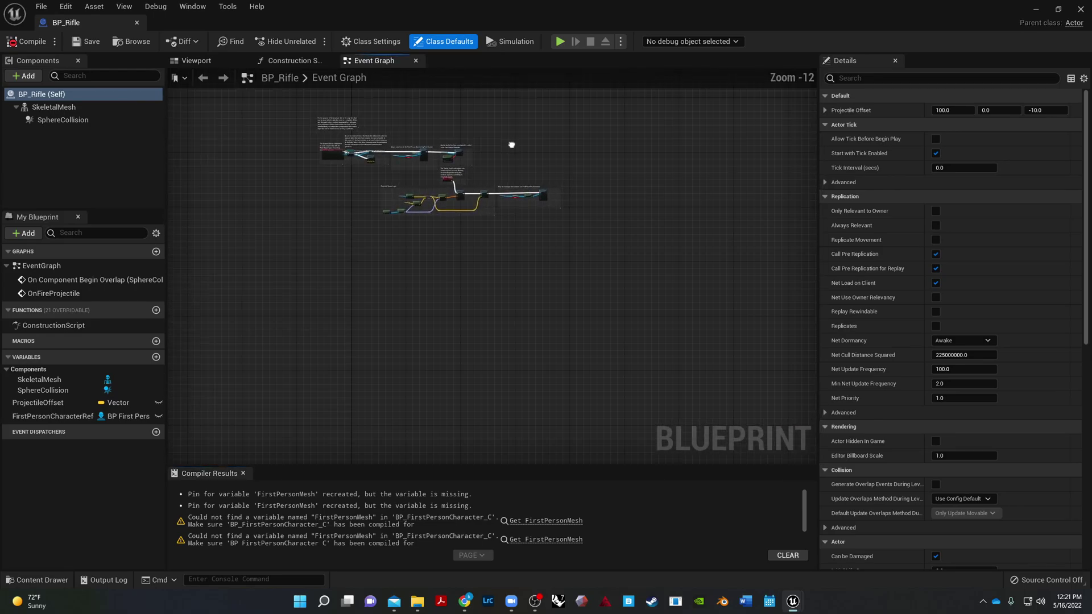
left_click(570, 322)
right_click_drag(570, 323, 376, 365)
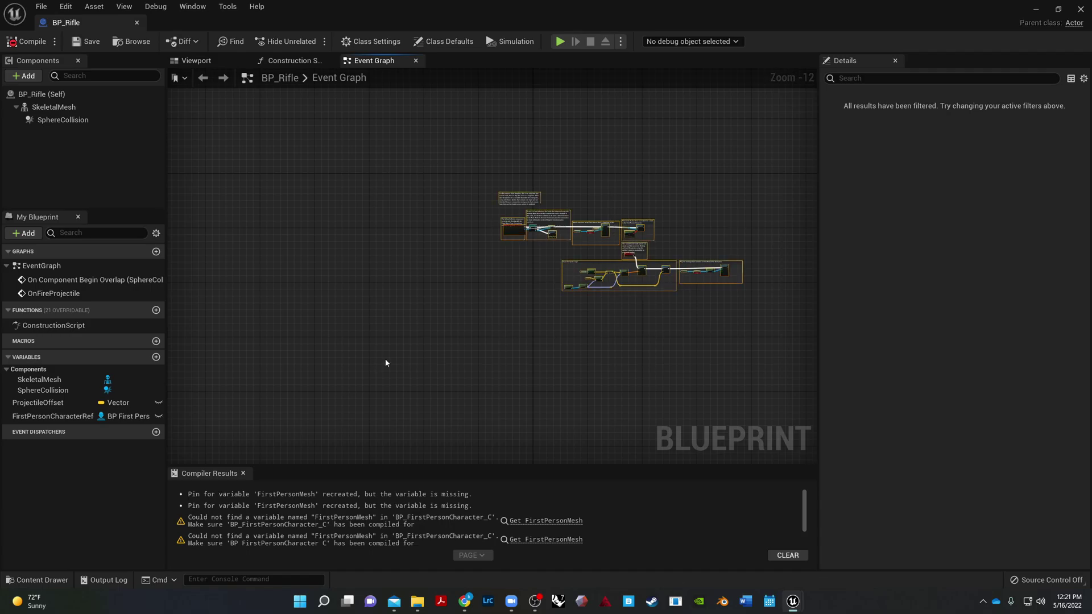
key("Delete")
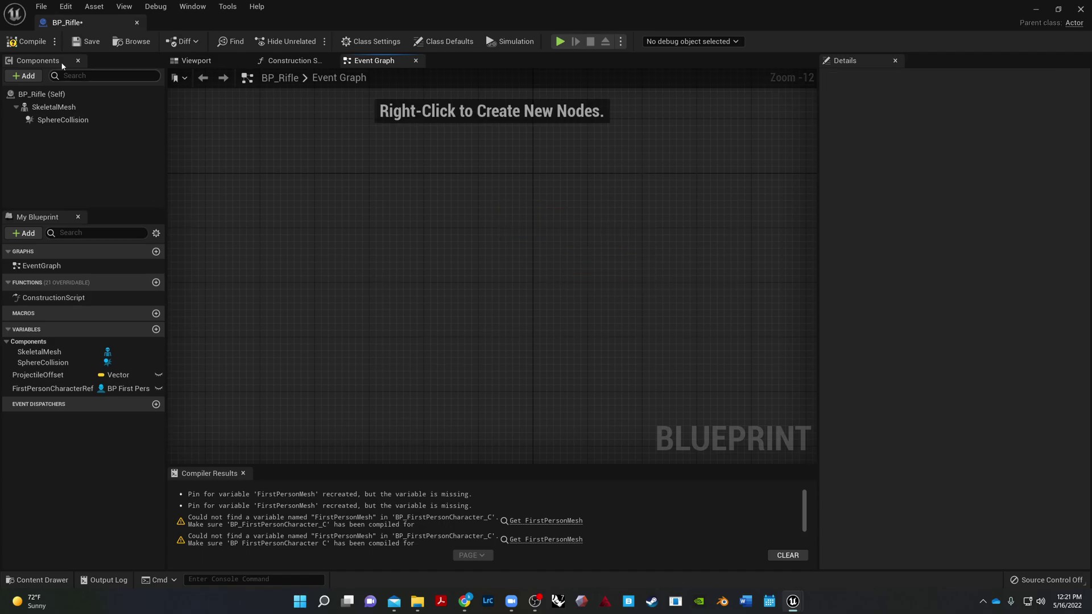
left_click(28, 42)
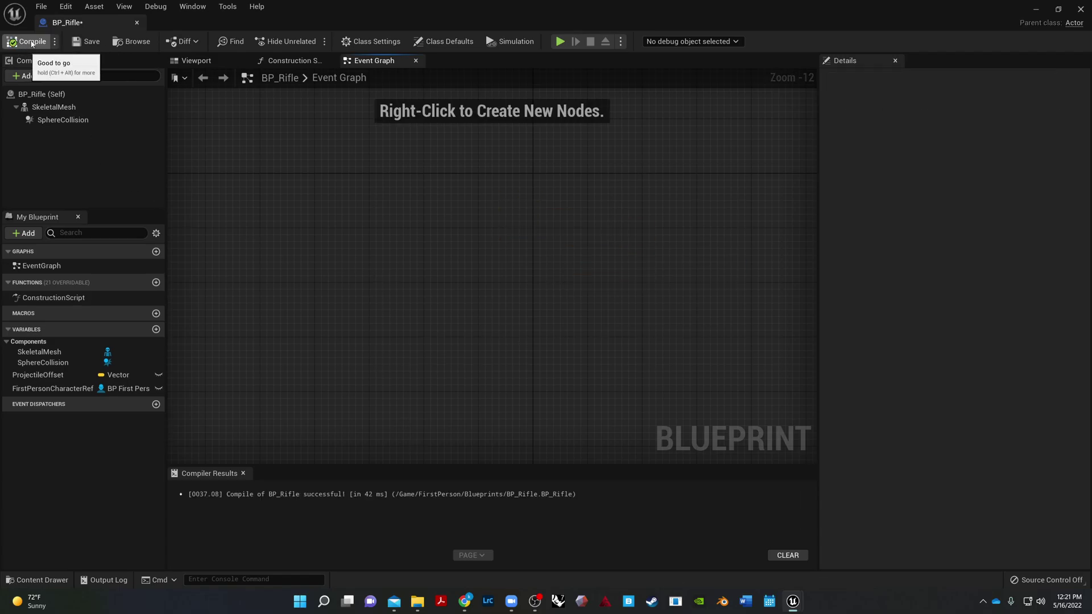
Step: Close the blueprint editor, find BP_Rifle by searching 'bp' and force-delete the asset
left_click(136, 23)
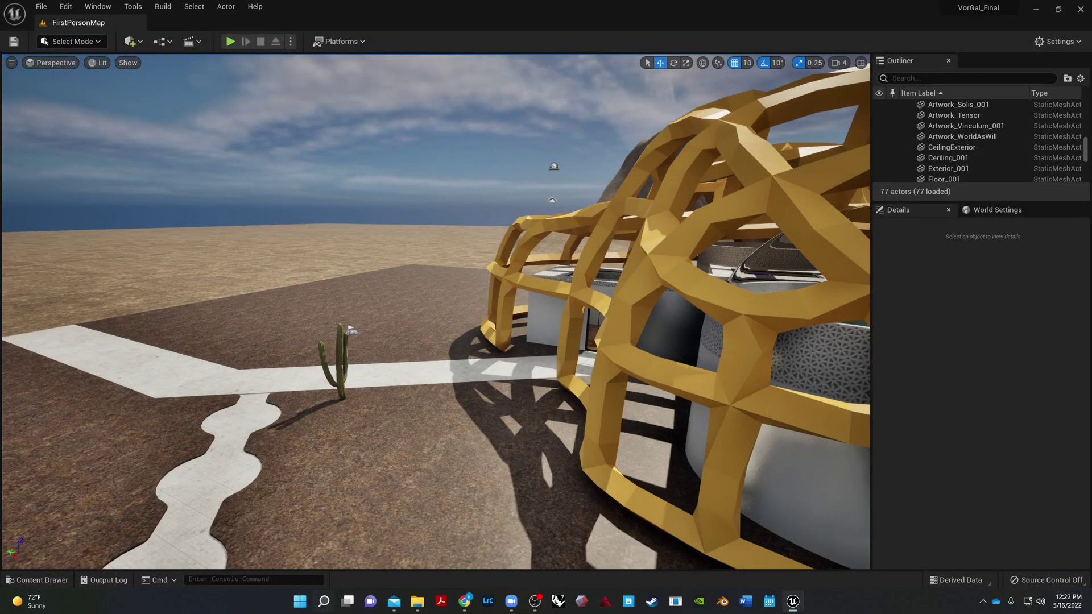
left_click(43, 580)
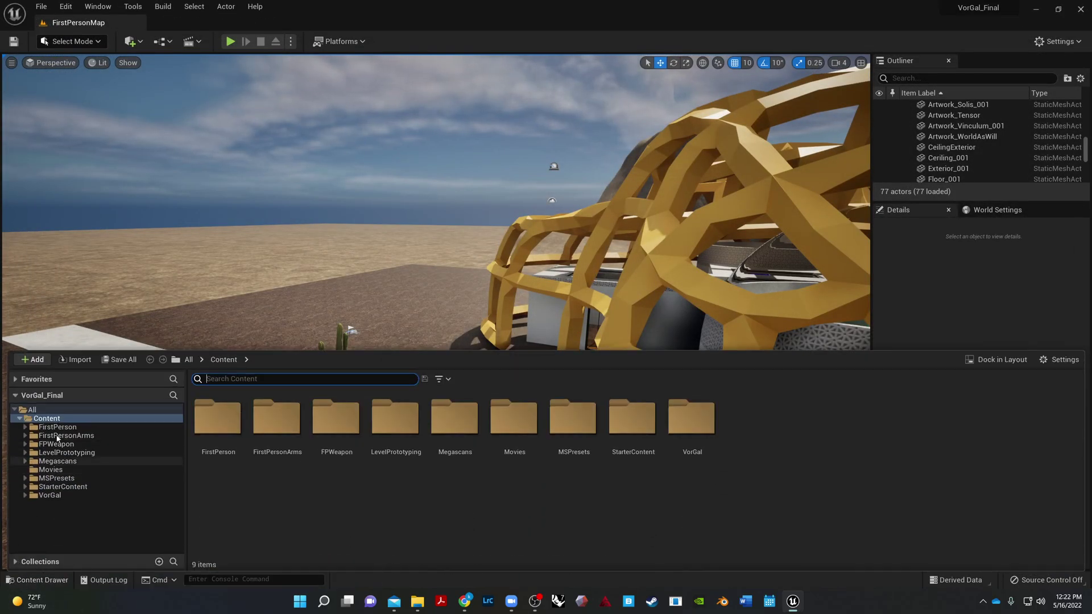
left_click(268, 378)
type("b")
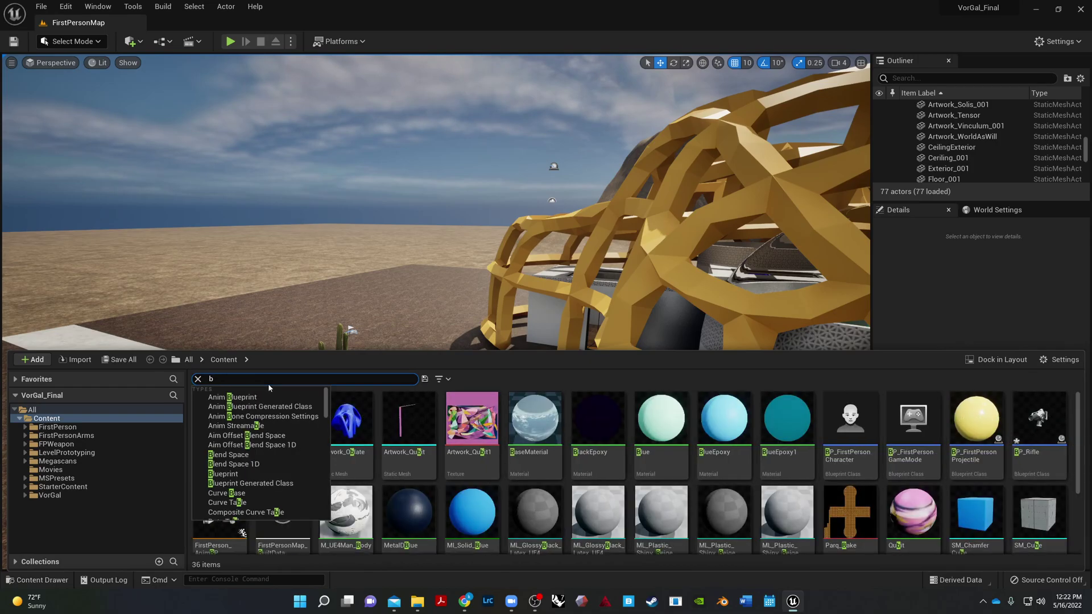
type("p")
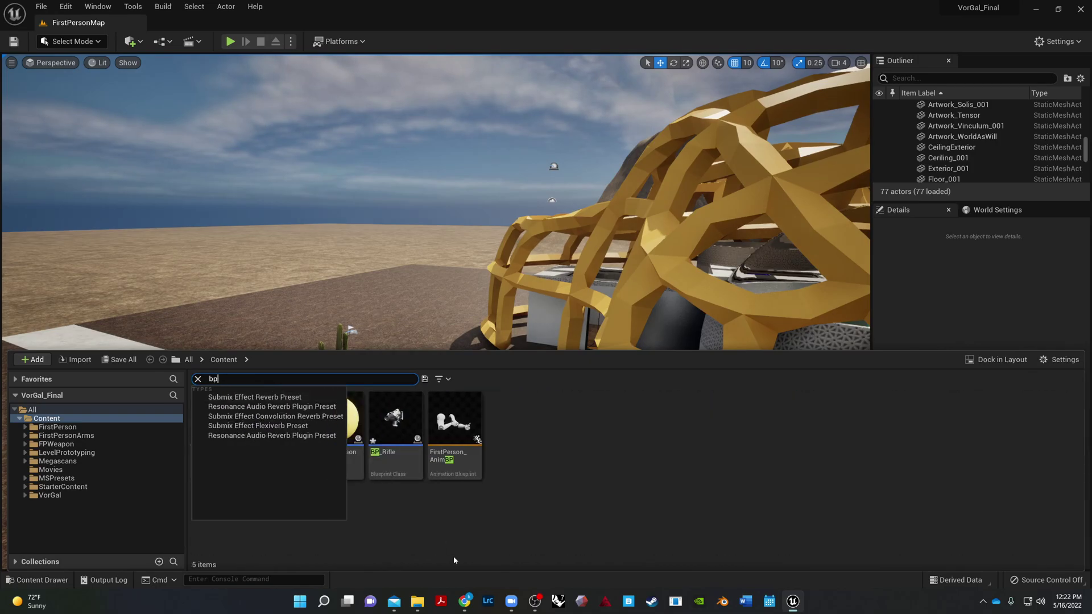
left_click(463, 526)
left_click(408, 445)
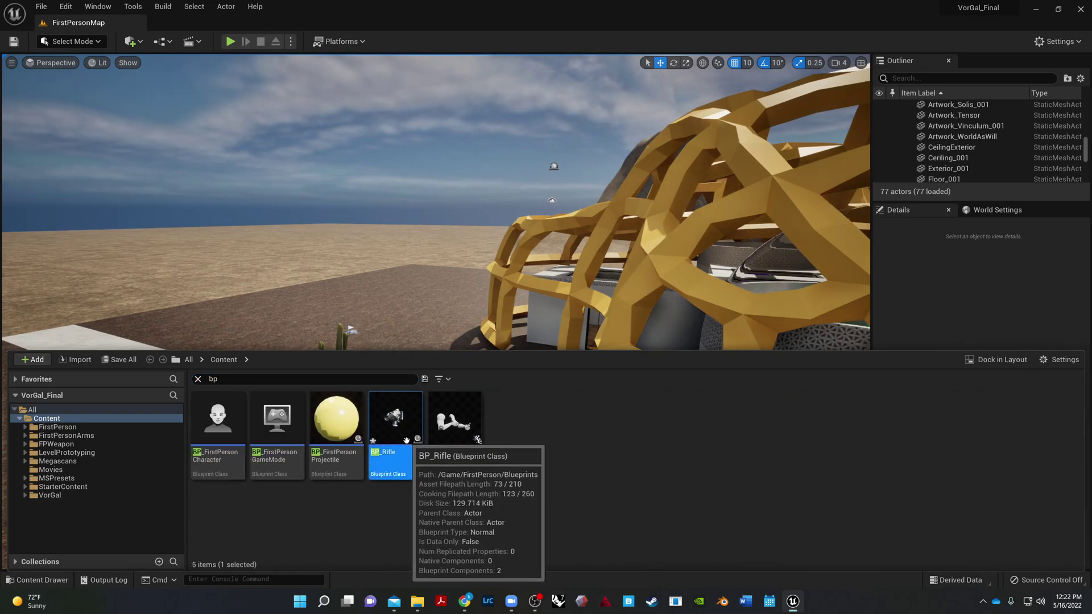
key("Delete")
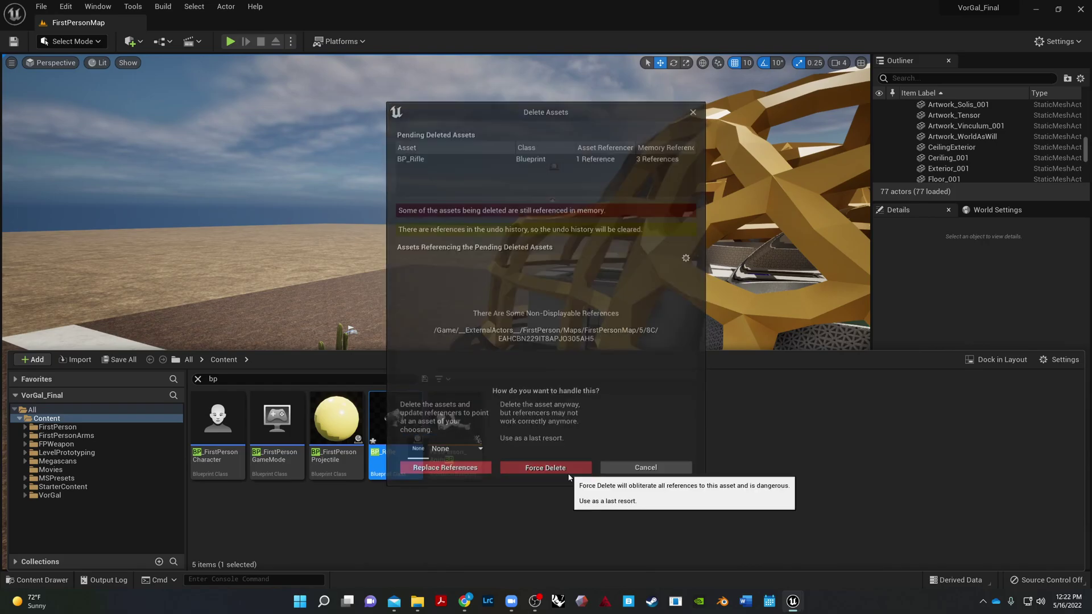
left_click(534, 470)
left_click(528, 509)
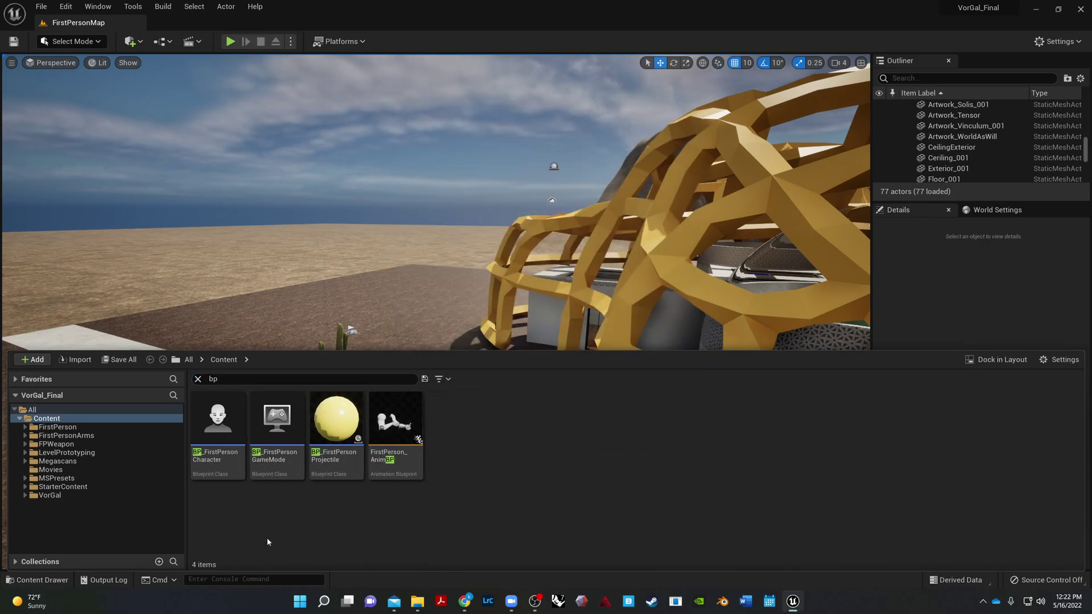
Step: Play the level, stop with Esc, and look up toward the dome
left_click(230, 41)
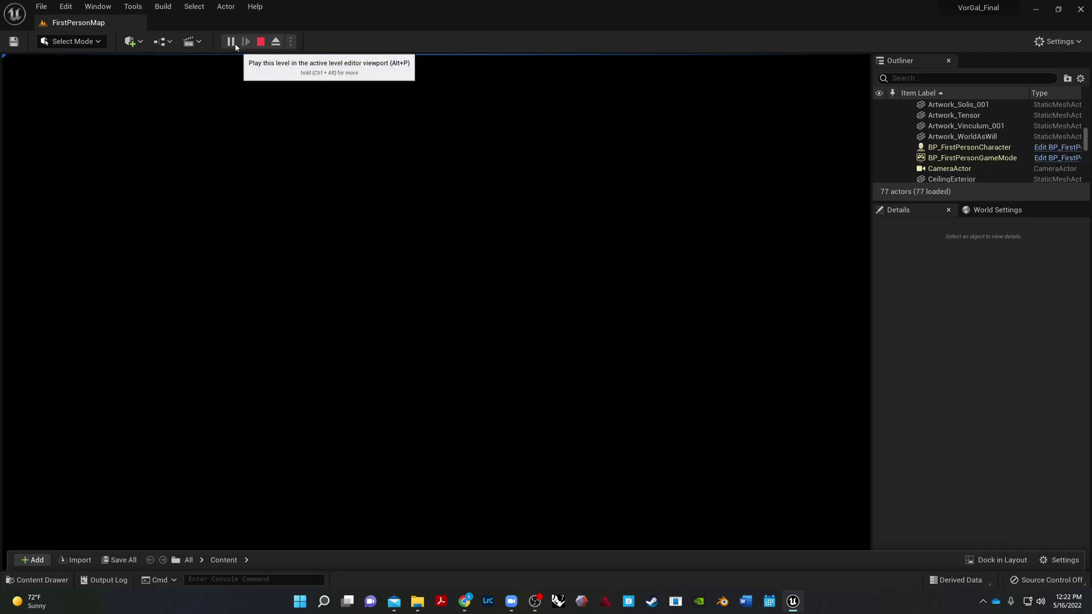
key("Escape")
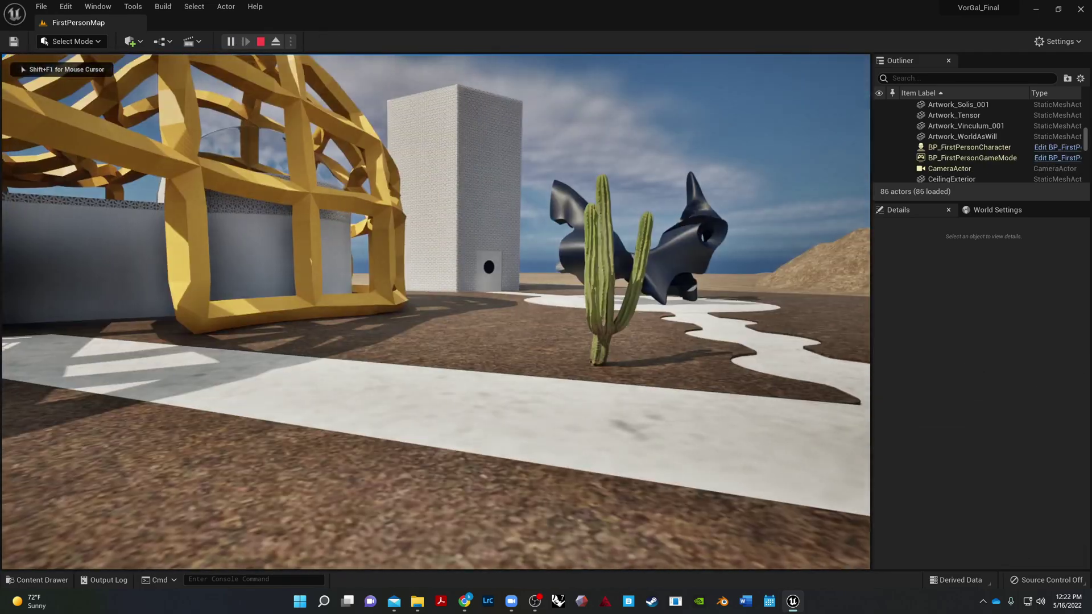
right_click_drag(439, 442, 41, 22)
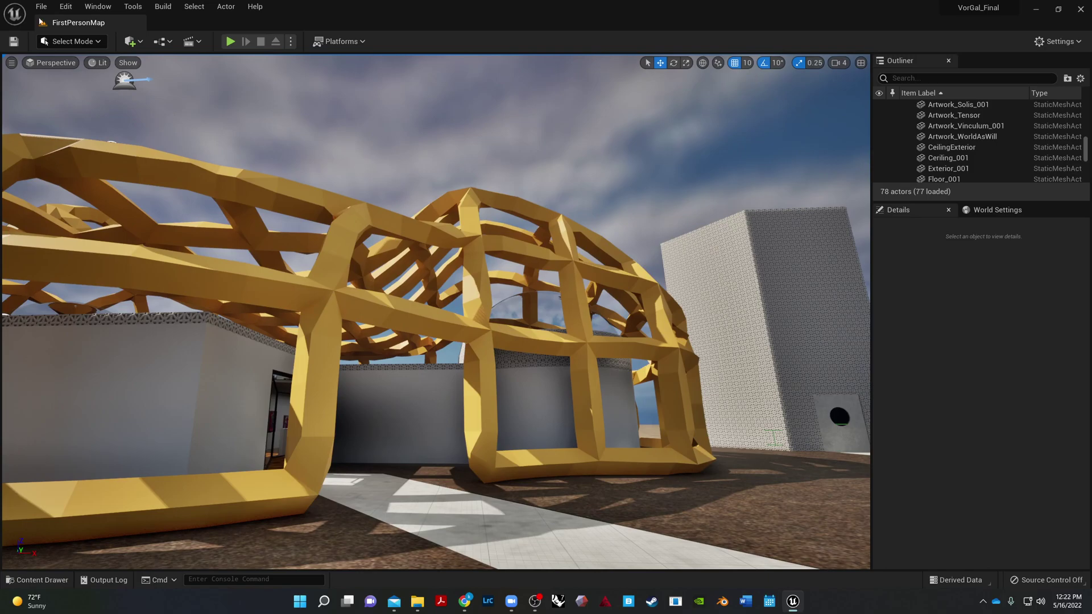
Step: Set the Windows Default RHI to Default in Project Settings and restart the editor, saving selected content
left_click(70, 7)
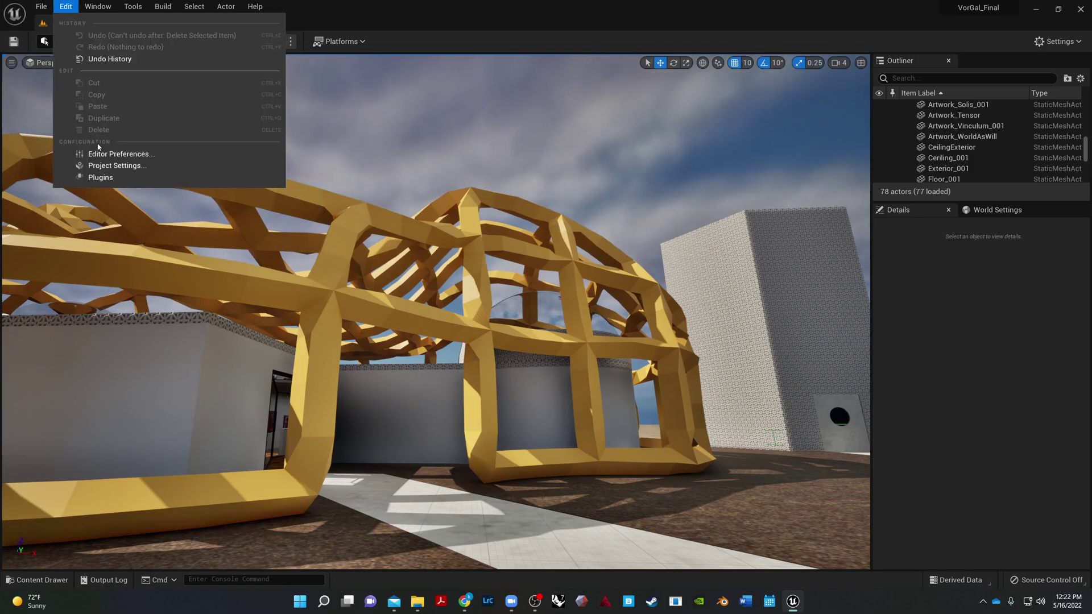
left_click(103, 168)
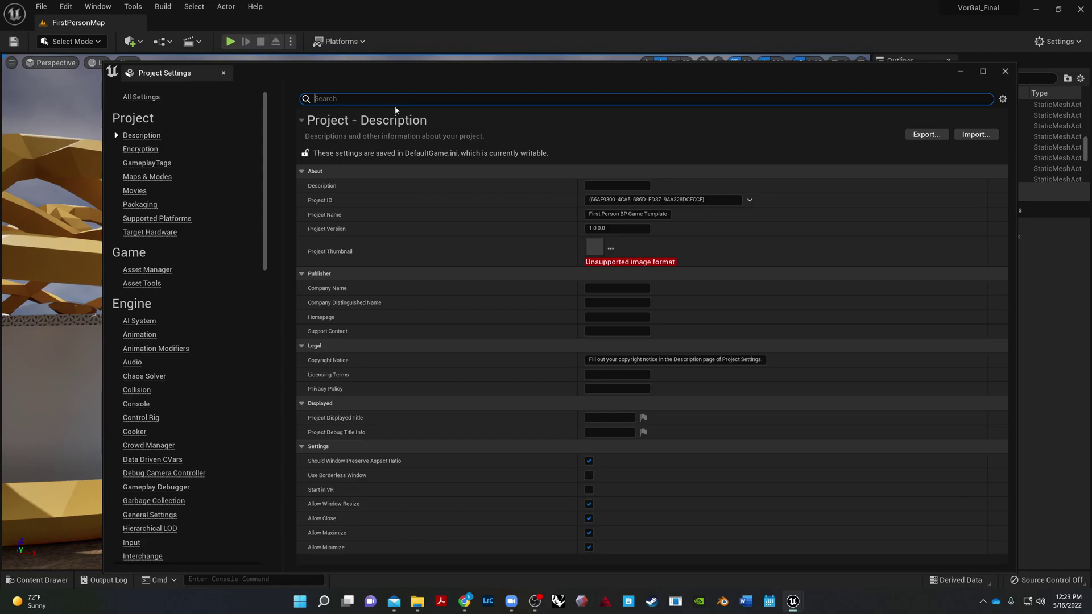
type("rhi")
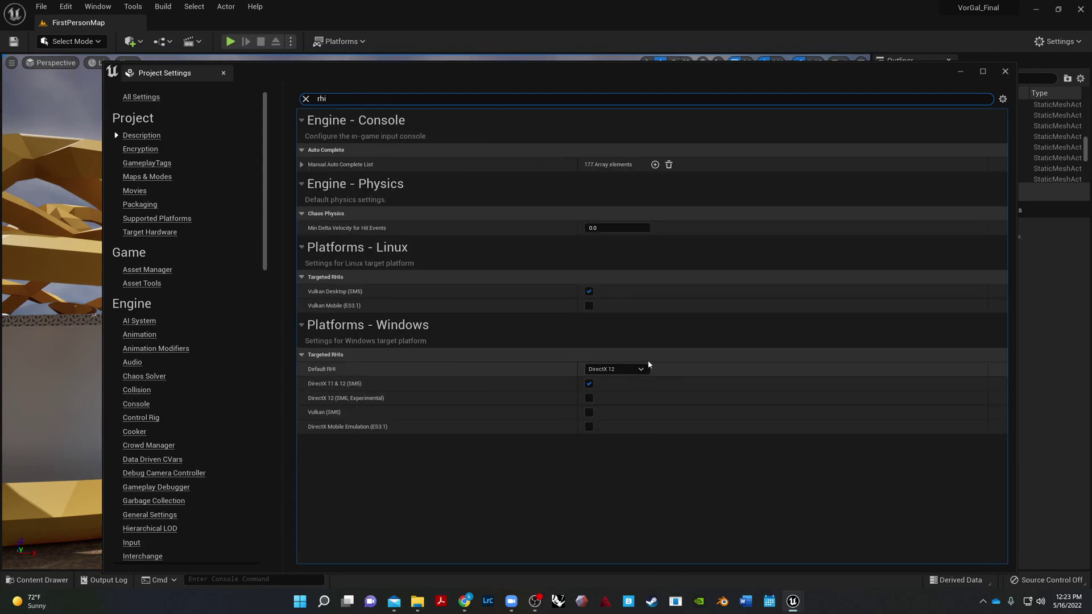
left_click(638, 369)
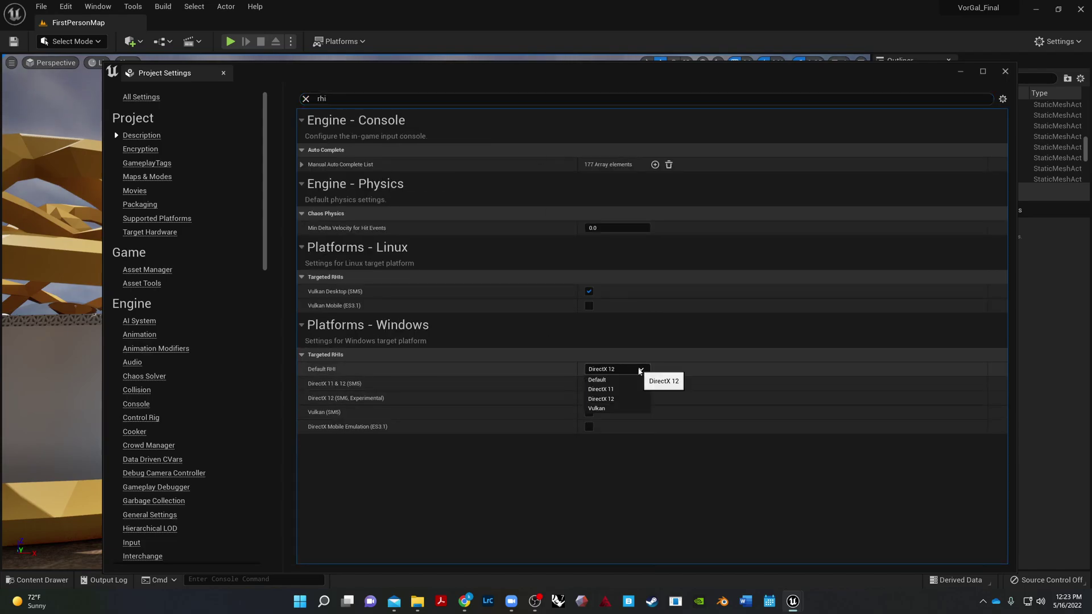
left_click(604, 379)
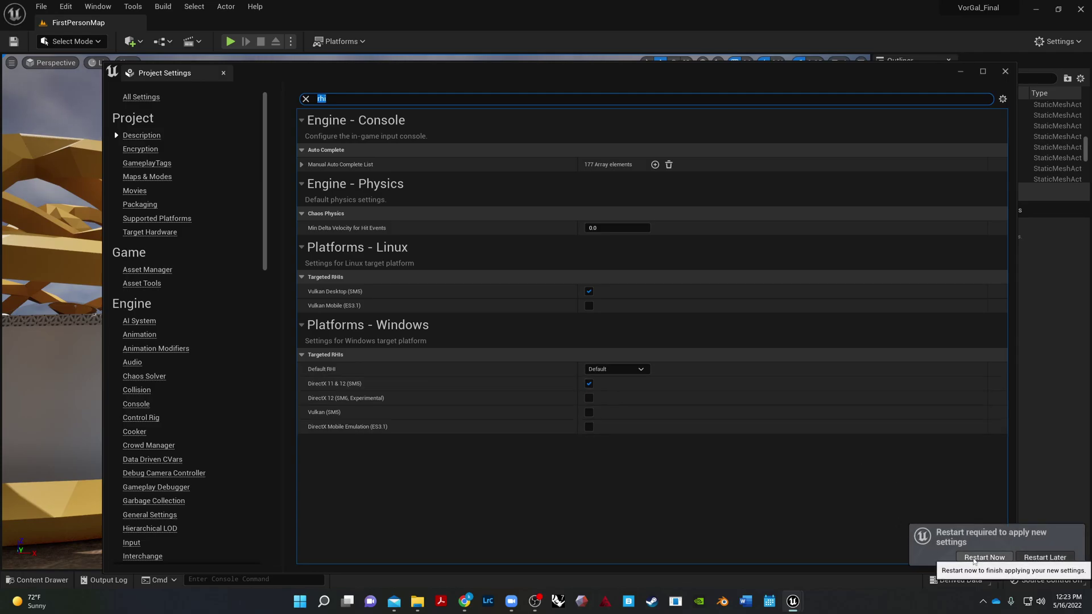
left_click(979, 559)
left_click(569, 418)
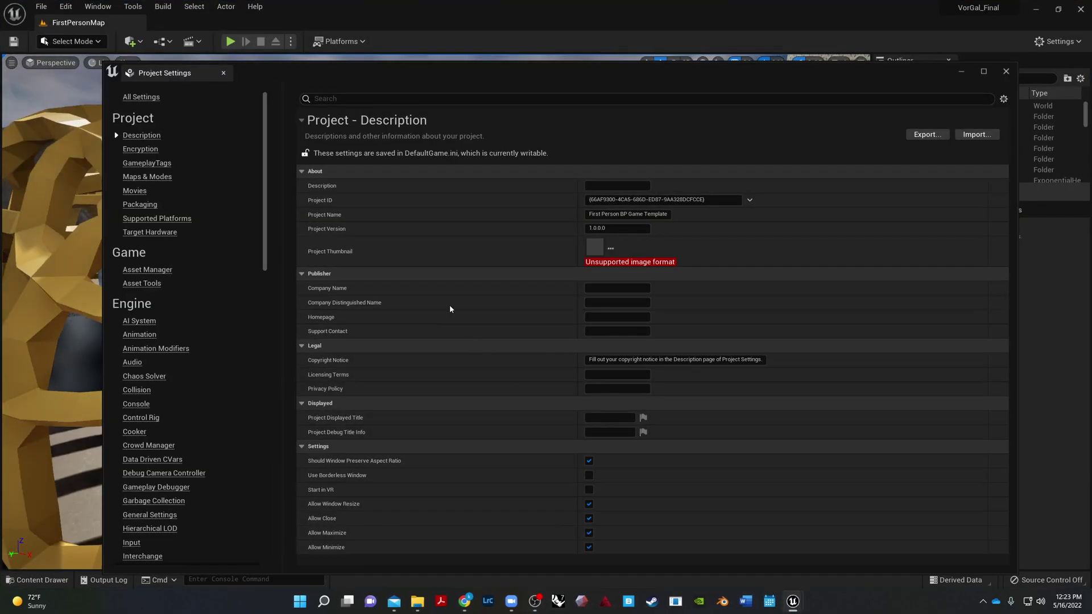
Step: Play-test the level by walking into the white tower's room, then stop and fly the camera back out
left_click(1006, 72)
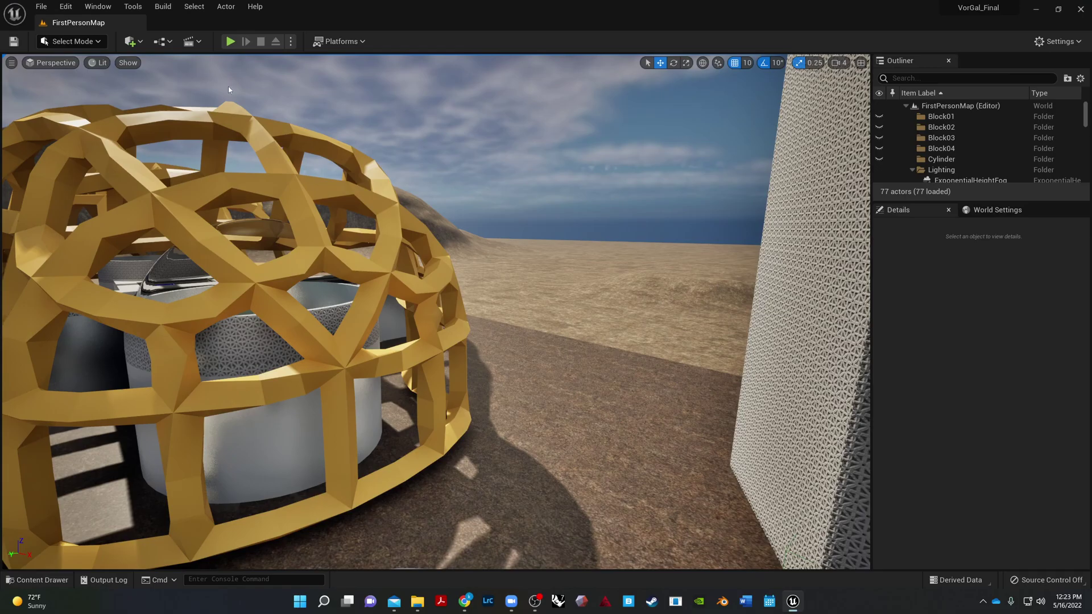
left_click(230, 42)
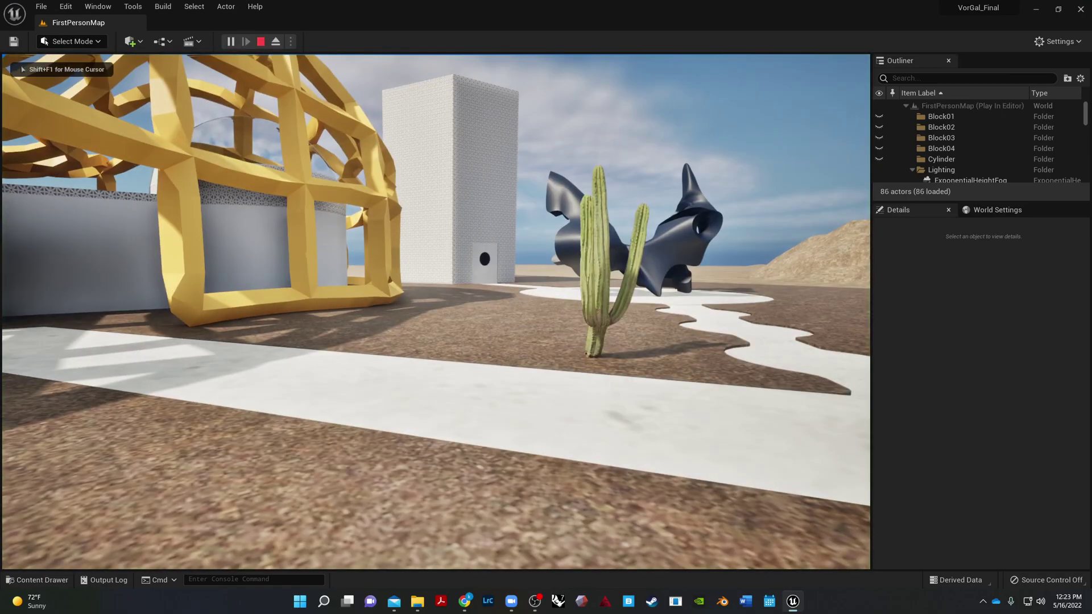
key("w")
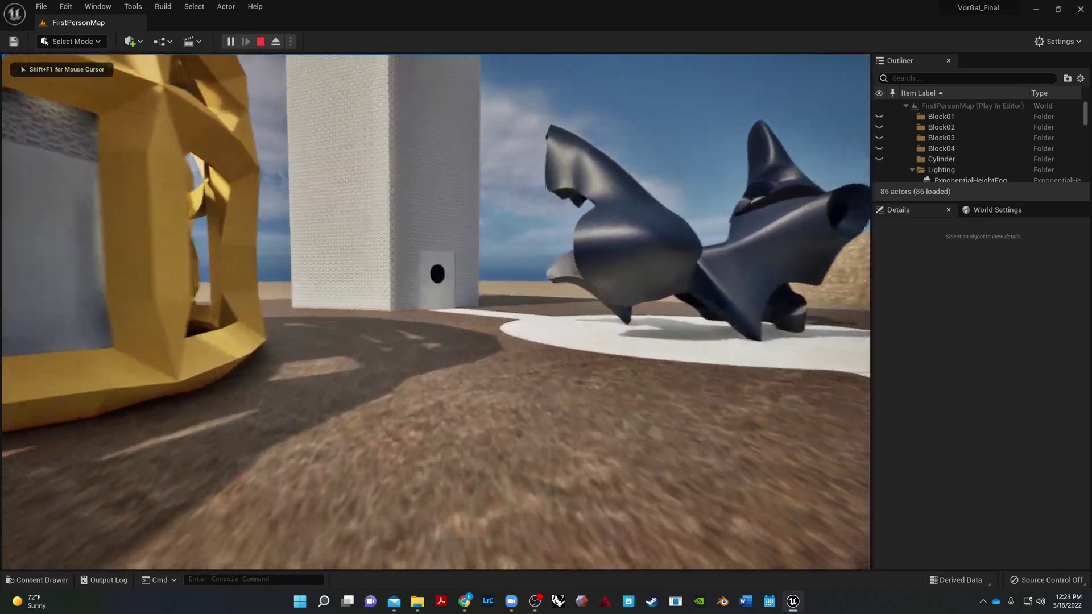
key("w")
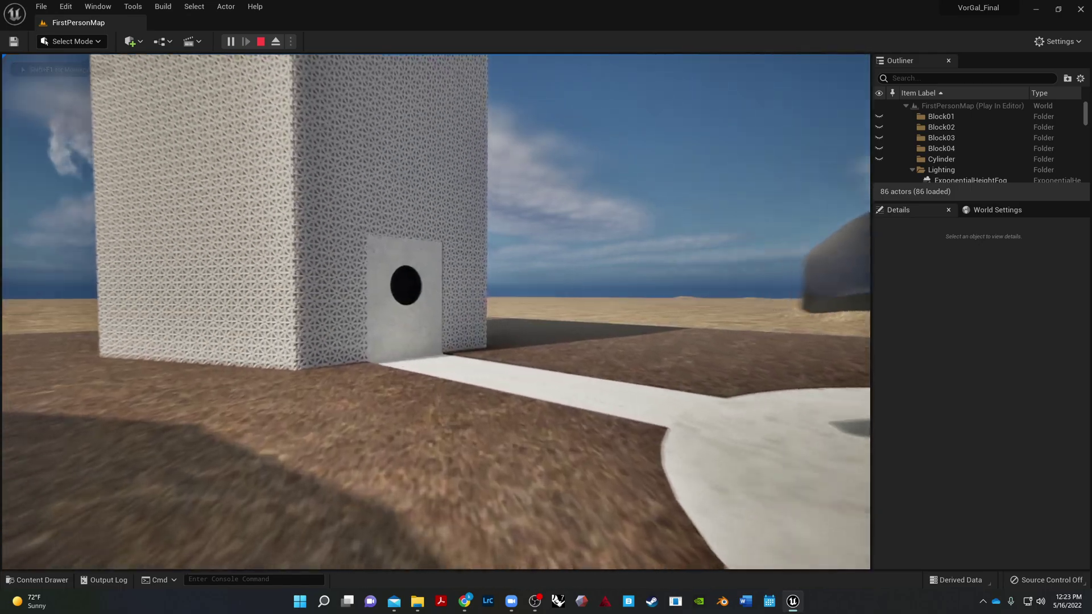
key("w")
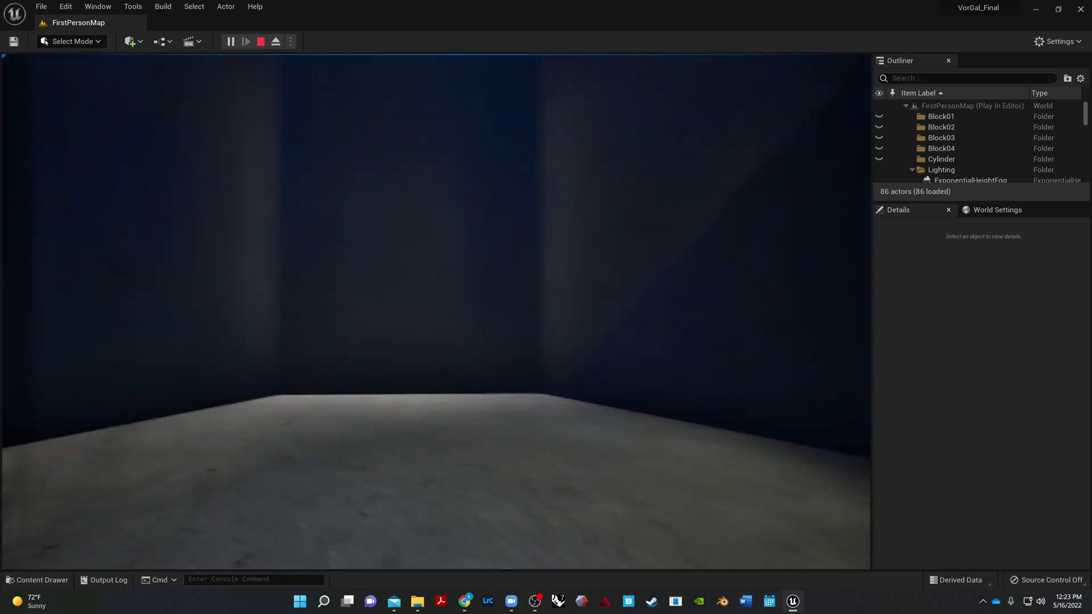
key("Escape")
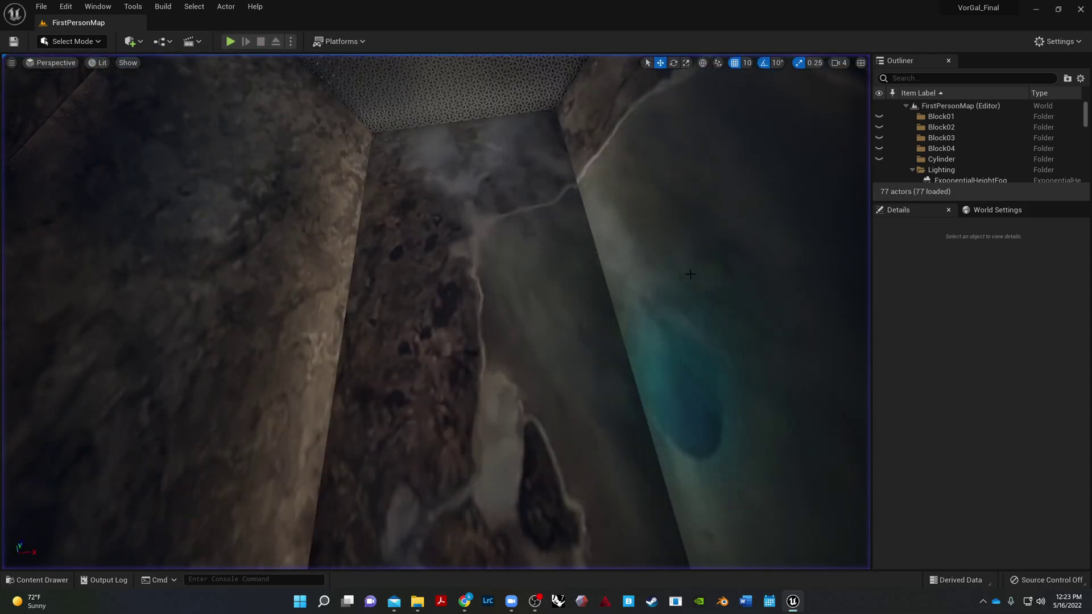
mouse_move(690, 274)
right_mouse_down()
mouse_move(417, 378)
mouse_move(1, 18)
right_mouse_up()
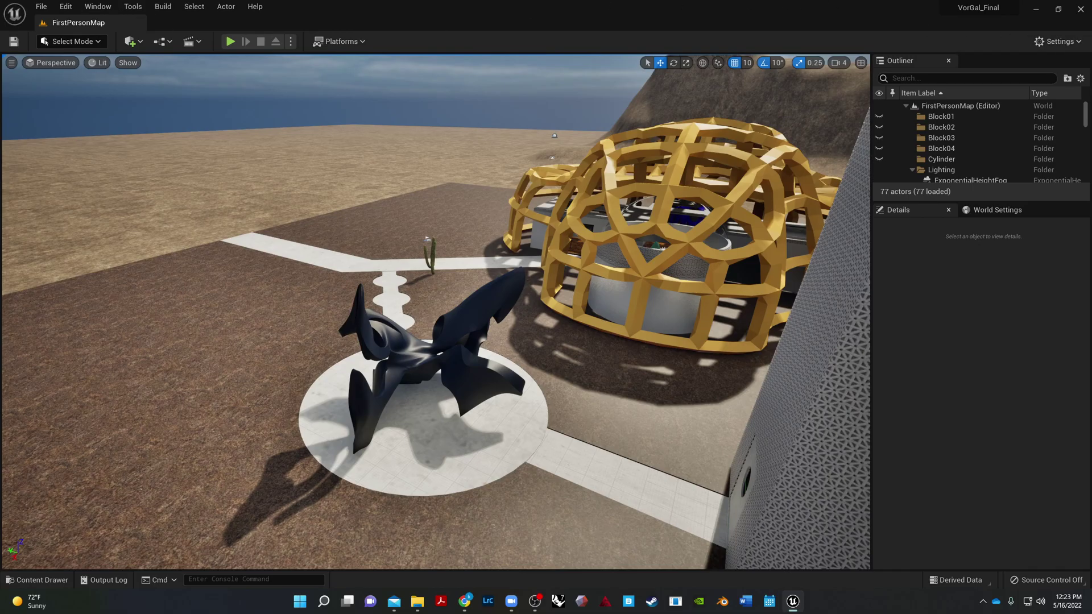
Step: Close the editor and check the MyProject folder's size (10.3 GB) in Vor_Unreal
left_click(1080, 9)
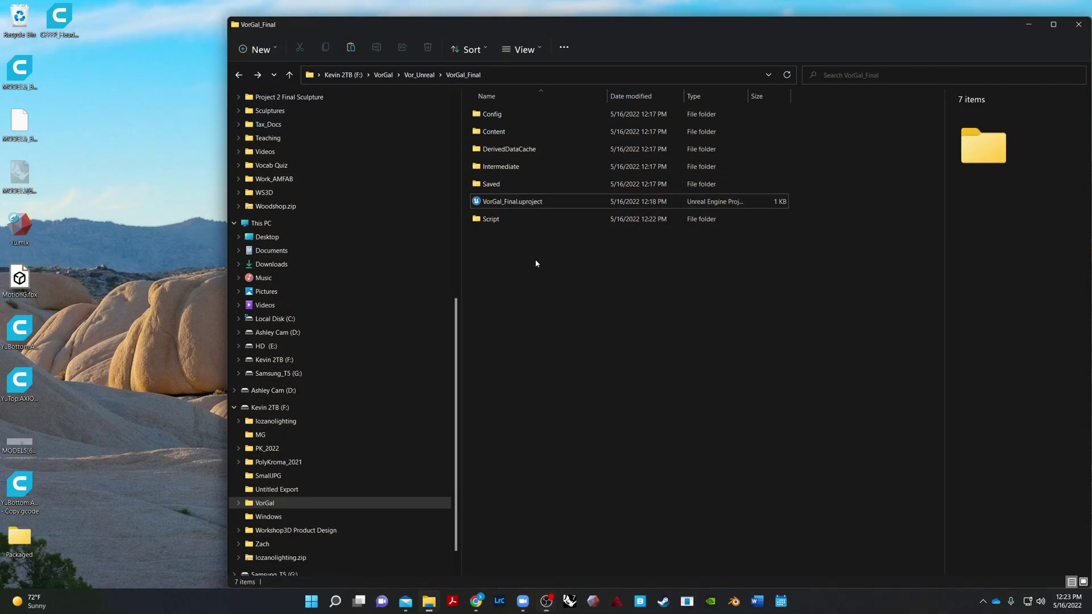
left_click(239, 74)
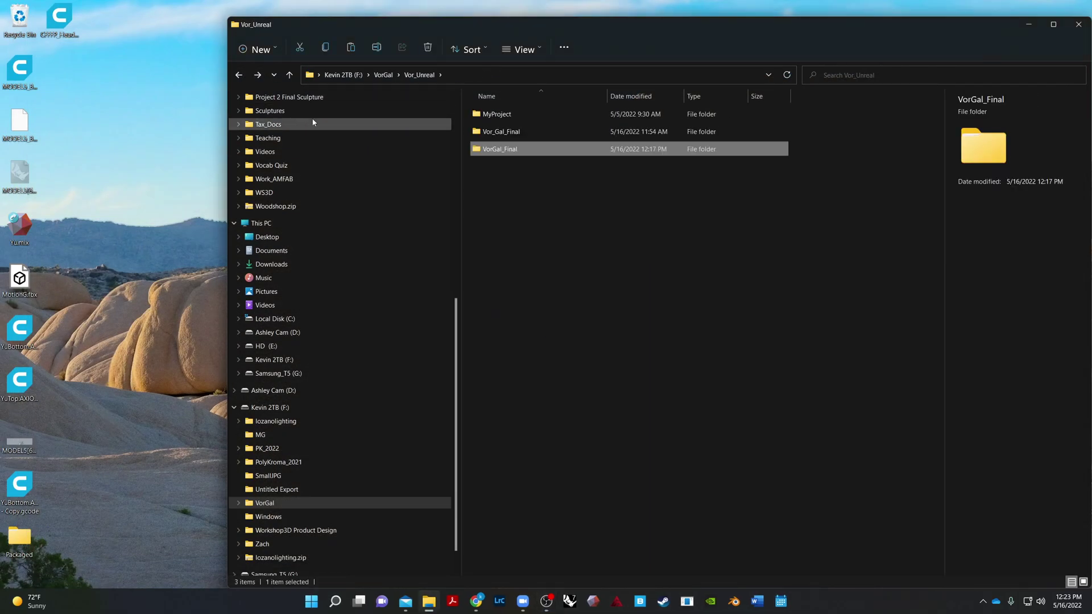
right_click(503, 116)
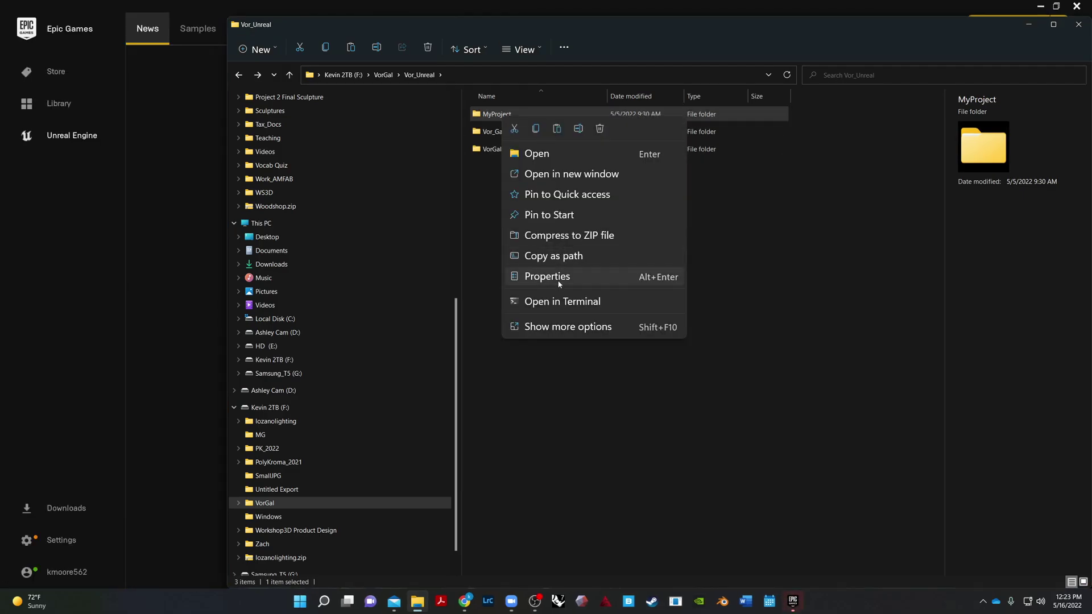
left_click(561, 276)
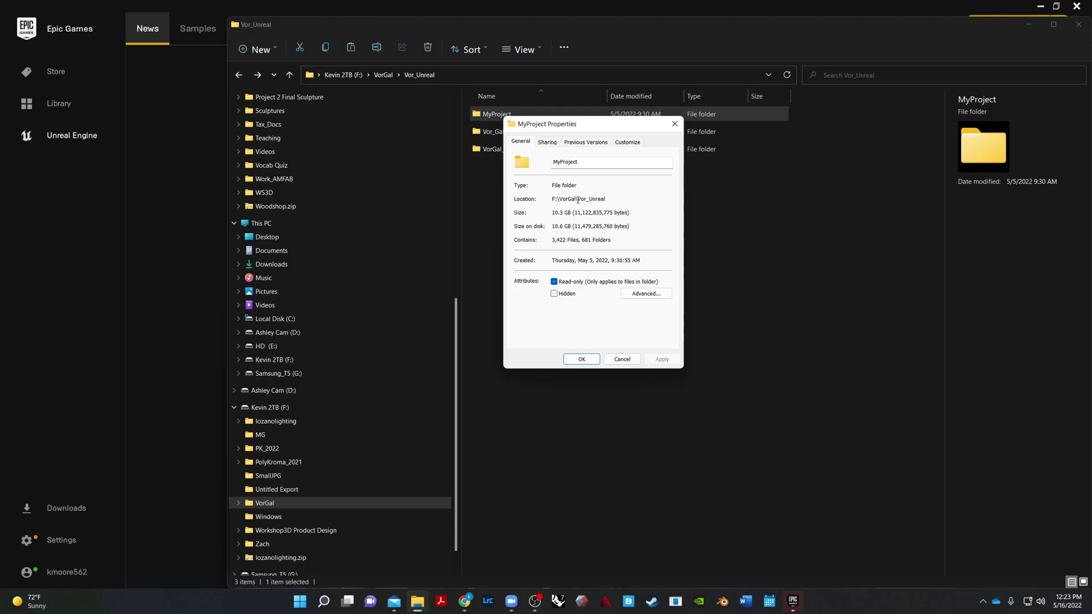
left_click(674, 124)
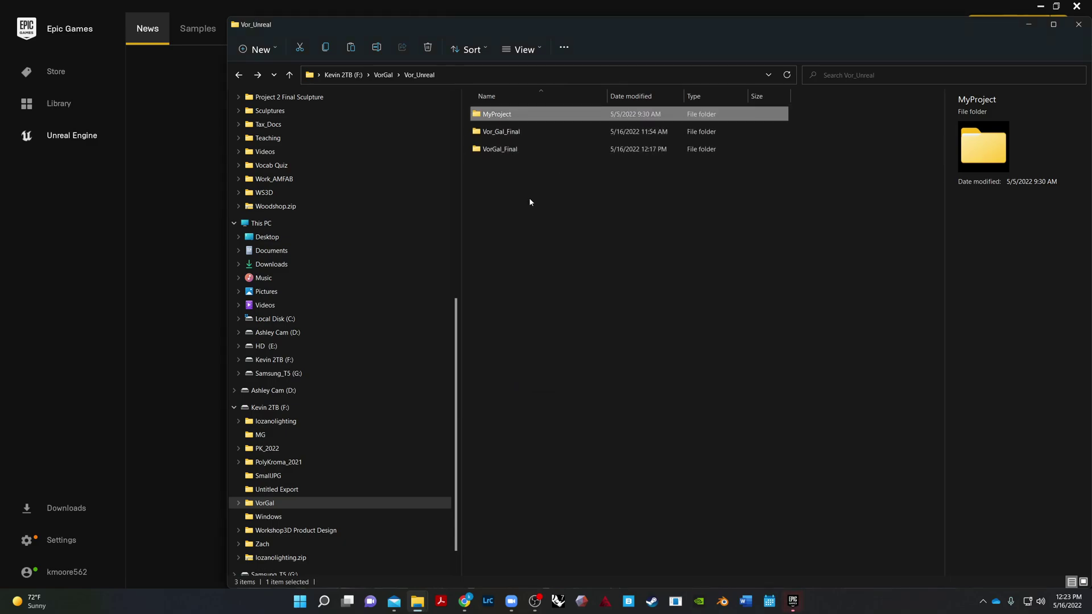
Step: Show the VorGal_Final folder's properties: 549 MB in 321 files and 232 folders
left_click(529, 197)
right_click(495, 151)
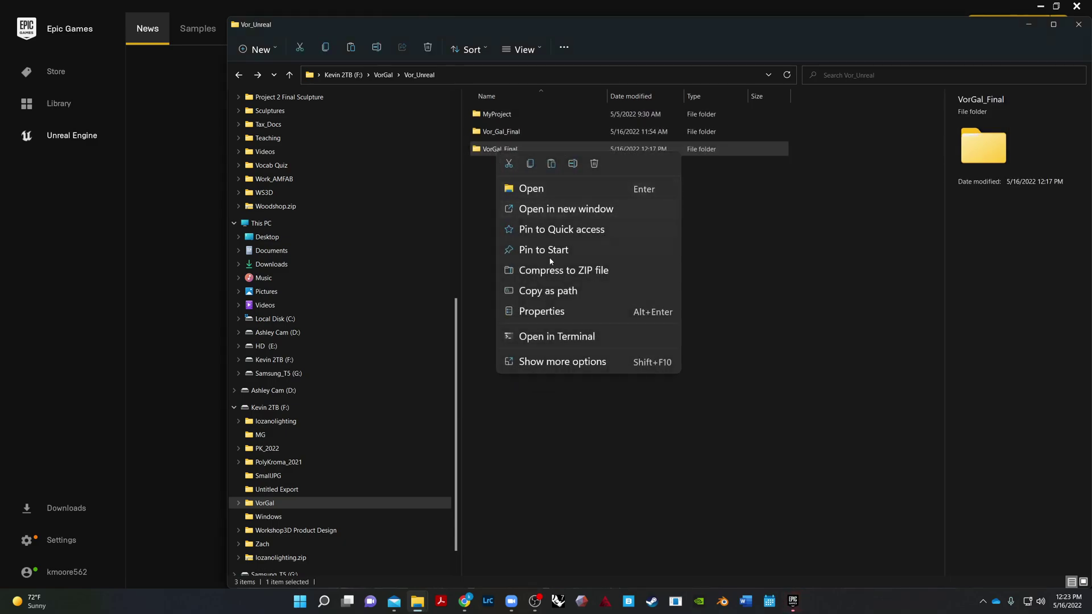
left_click(561, 312)
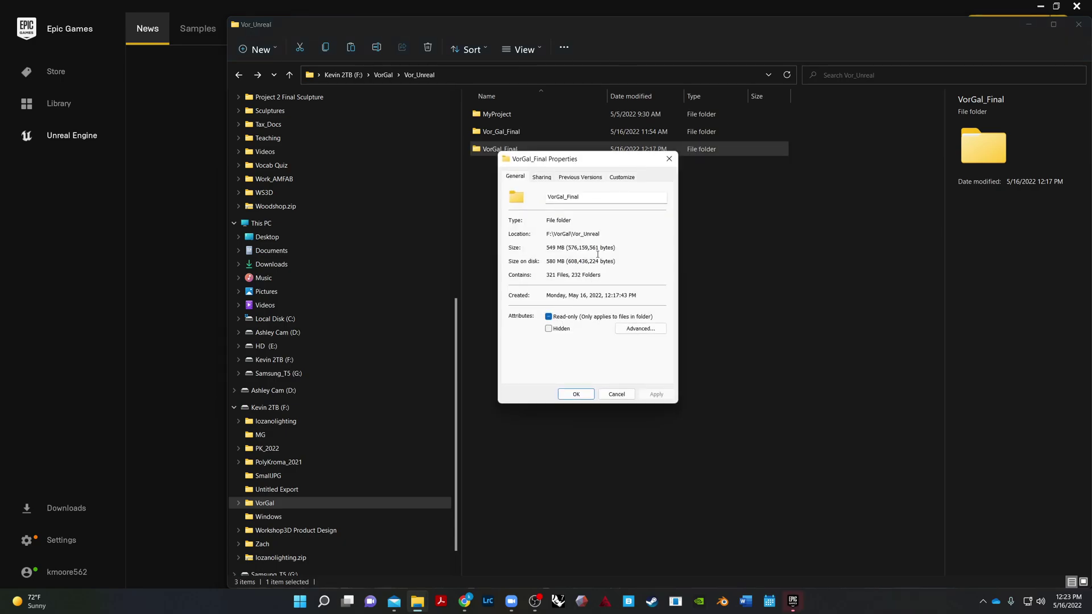
Step: Delete the duplicate Vor_Gal_Final folder from Vor_Unreal
left_click(669, 161)
left_click(718, 265)
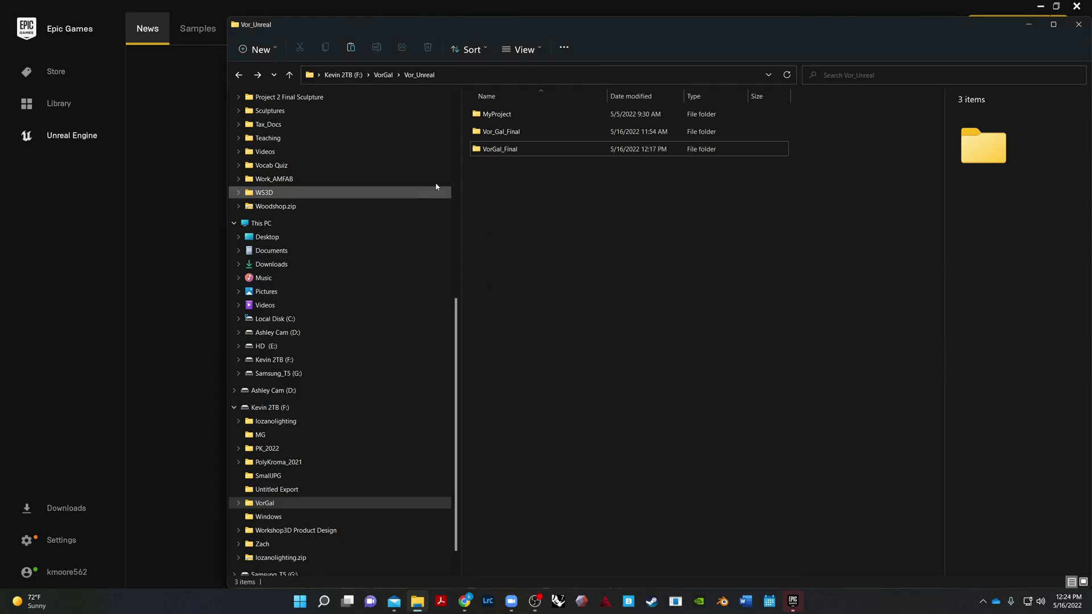
left_click(501, 133)
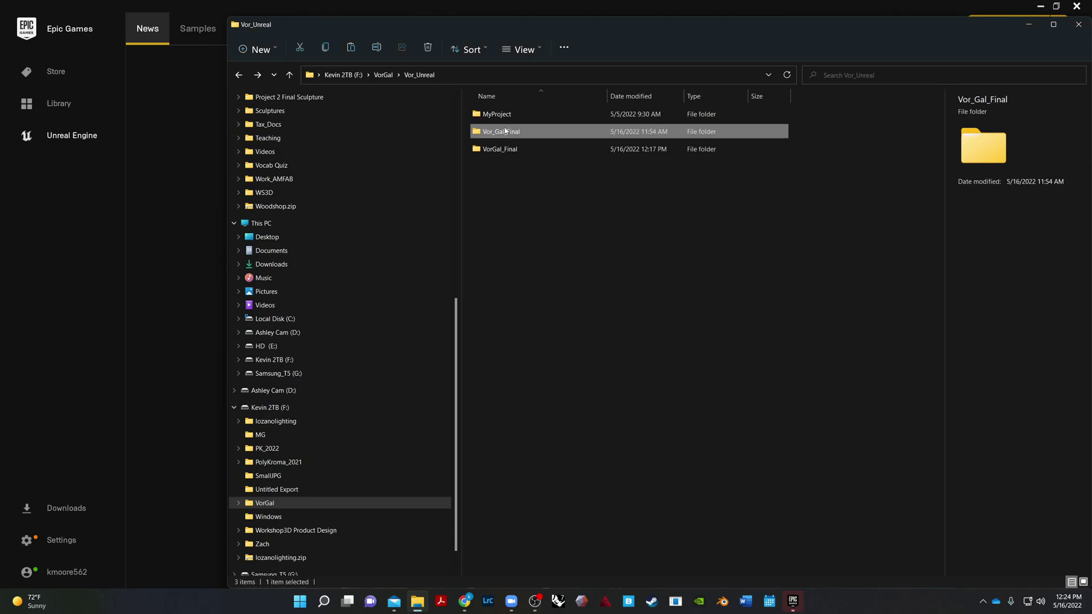
key("Delete")
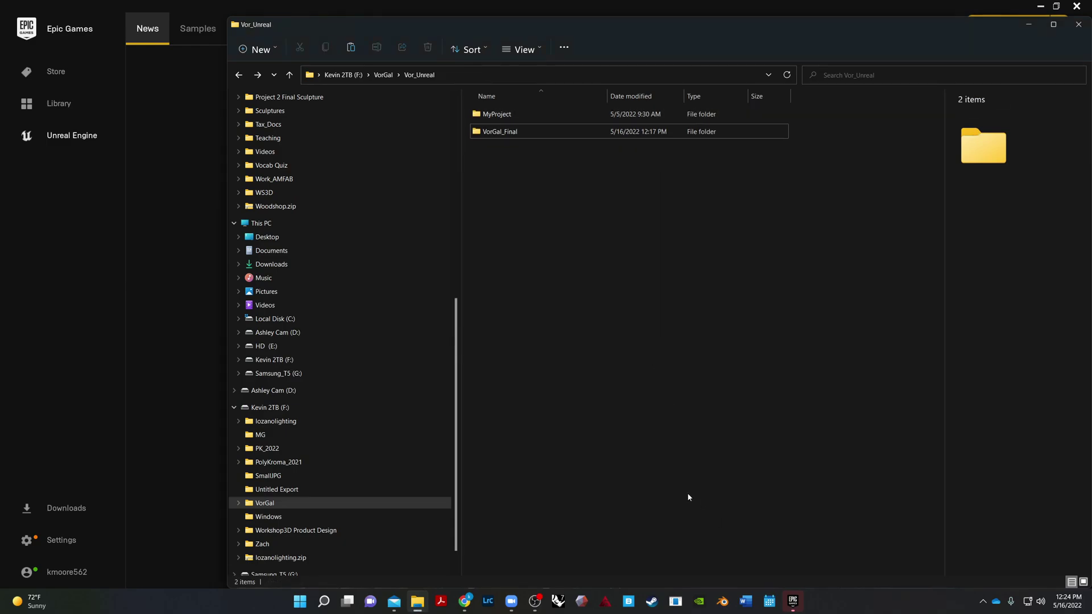